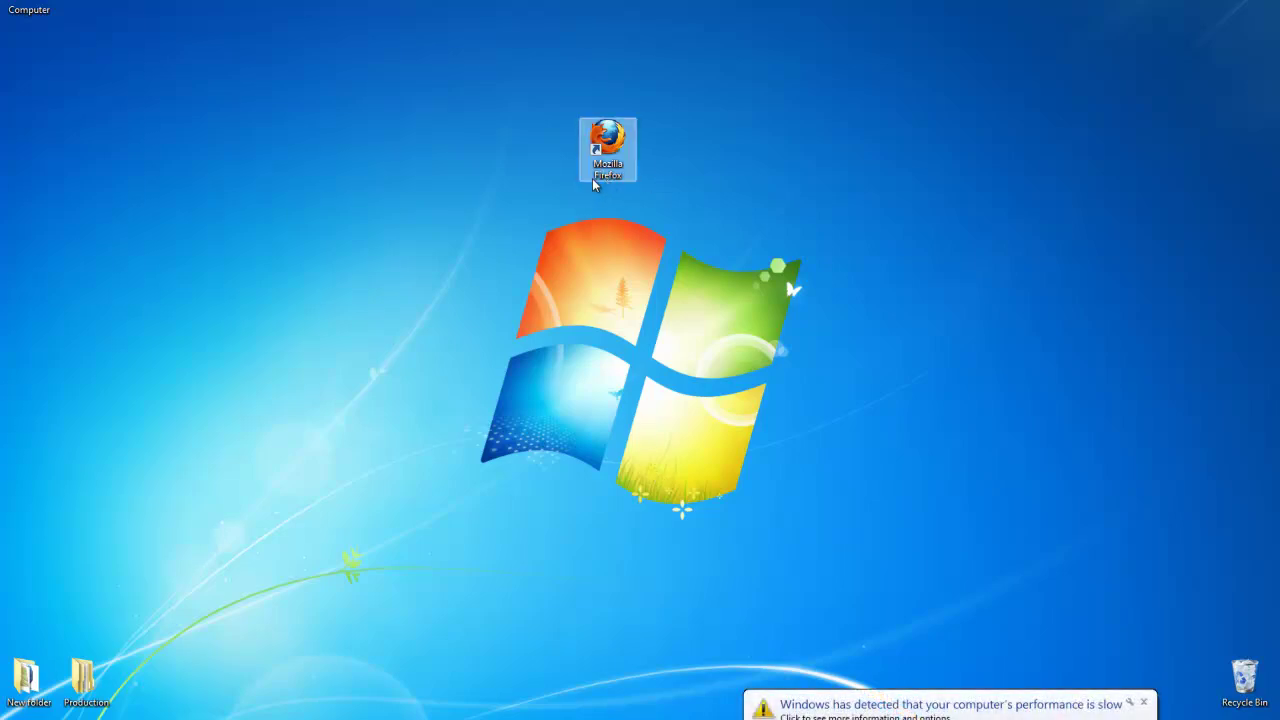
# - Dismiss the performance notification, open Firefox and load the copied RapidShare link for xbox360controlertoPC.rar
pyautogui.click(1146, 699)
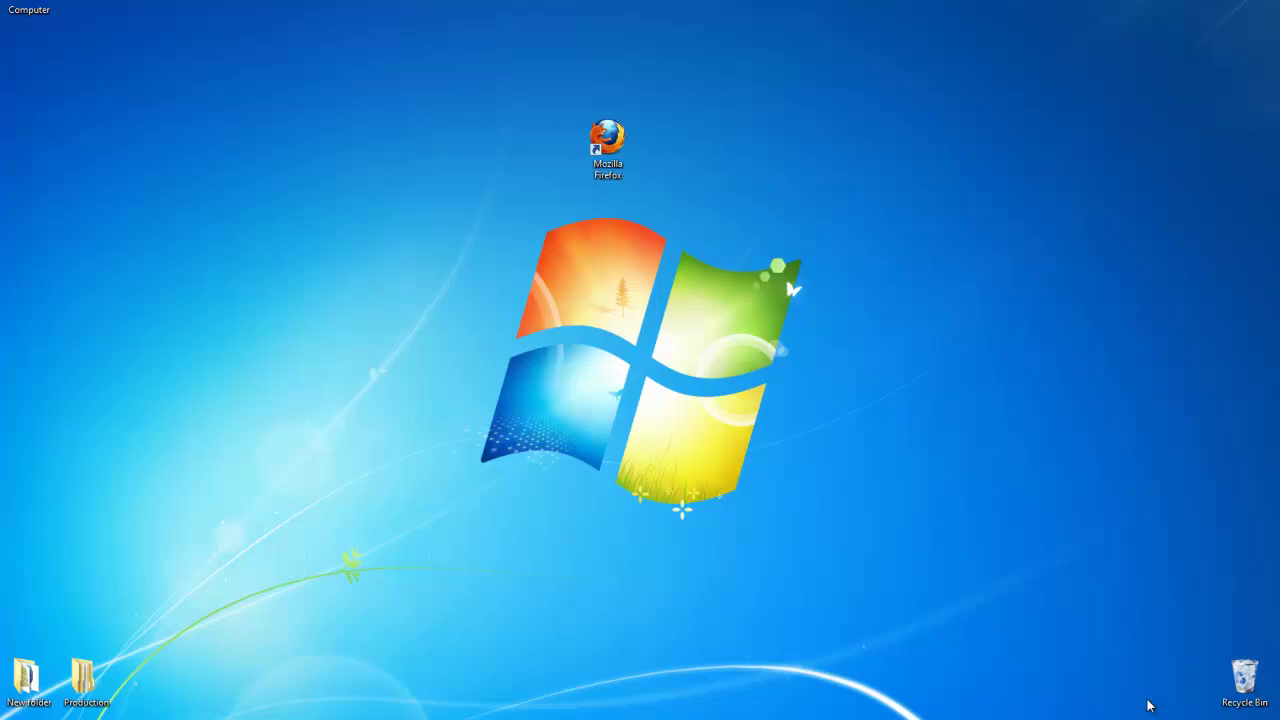
pyautogui.doubleClick(612, 137)
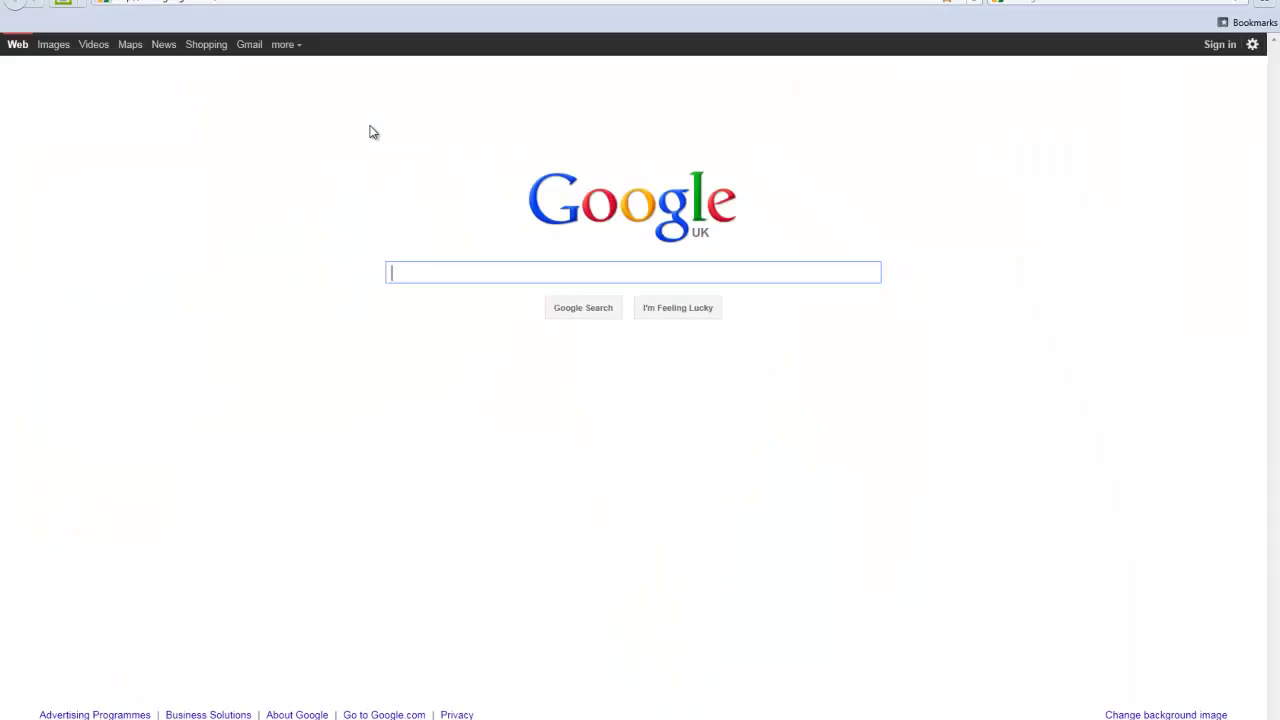
pyautogui.click(200, 1)
pyautogui.rightClick(197, 1)
pyautogui.click(248, 66)
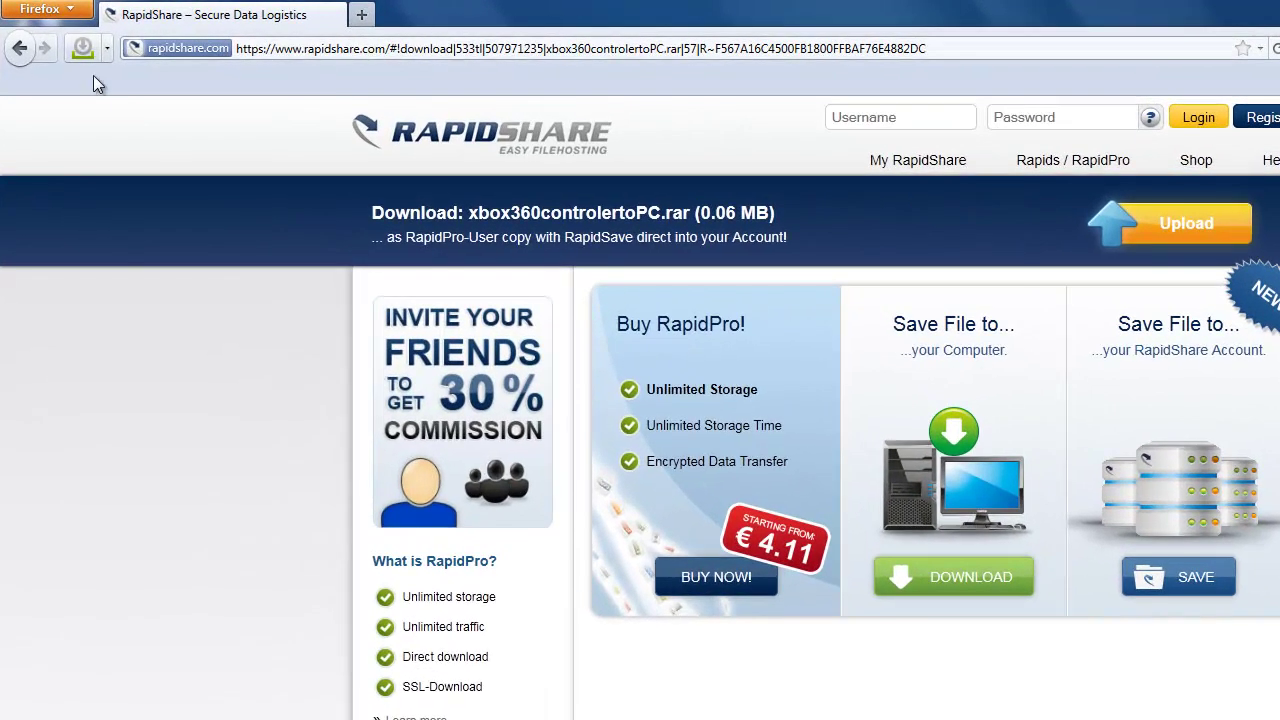
pyautogui.click(22, 47)
pyautogui.click(265, 52)
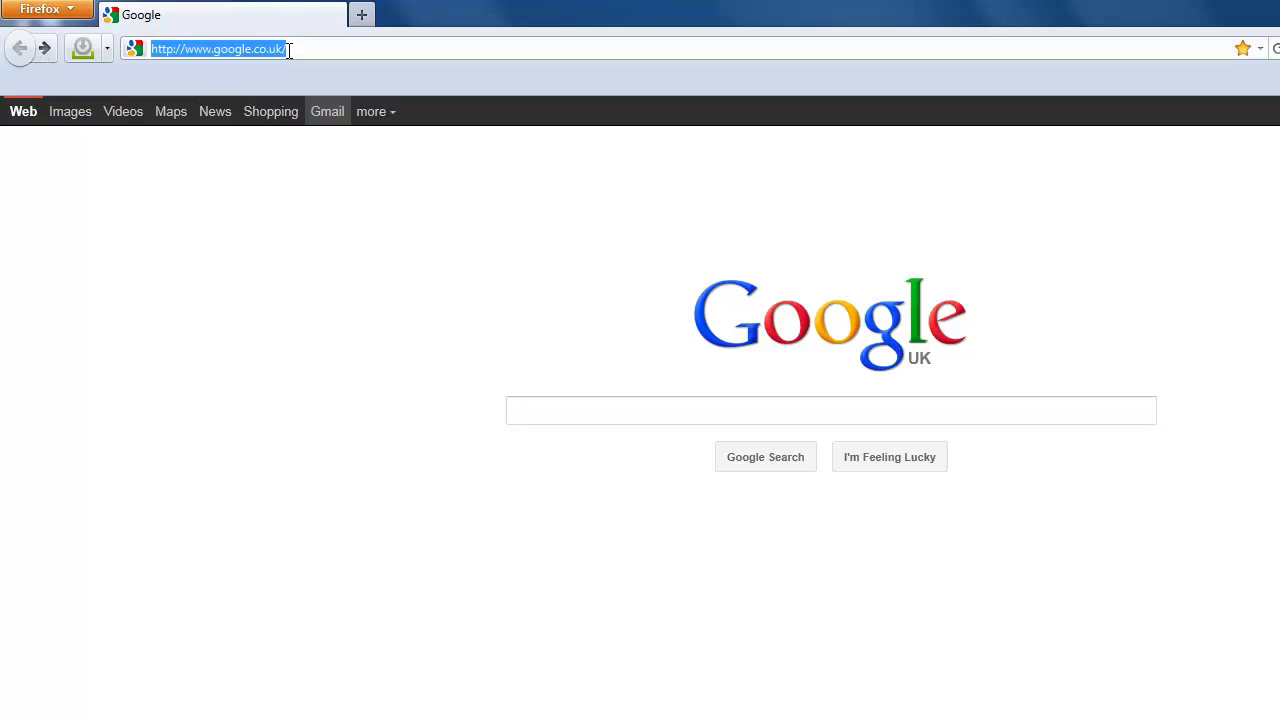
pyautogui.rightClick(265, 52)
pyautogui.click(300, 134)
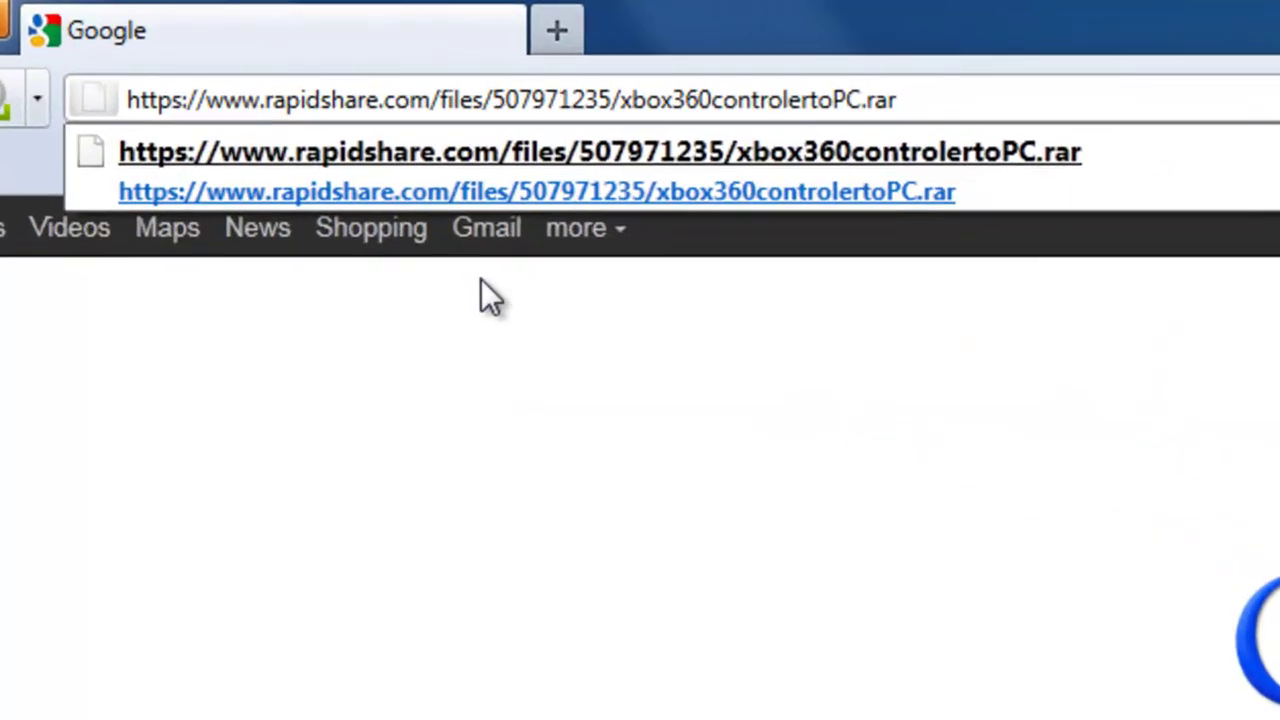
pyautogui.click(885, 84)
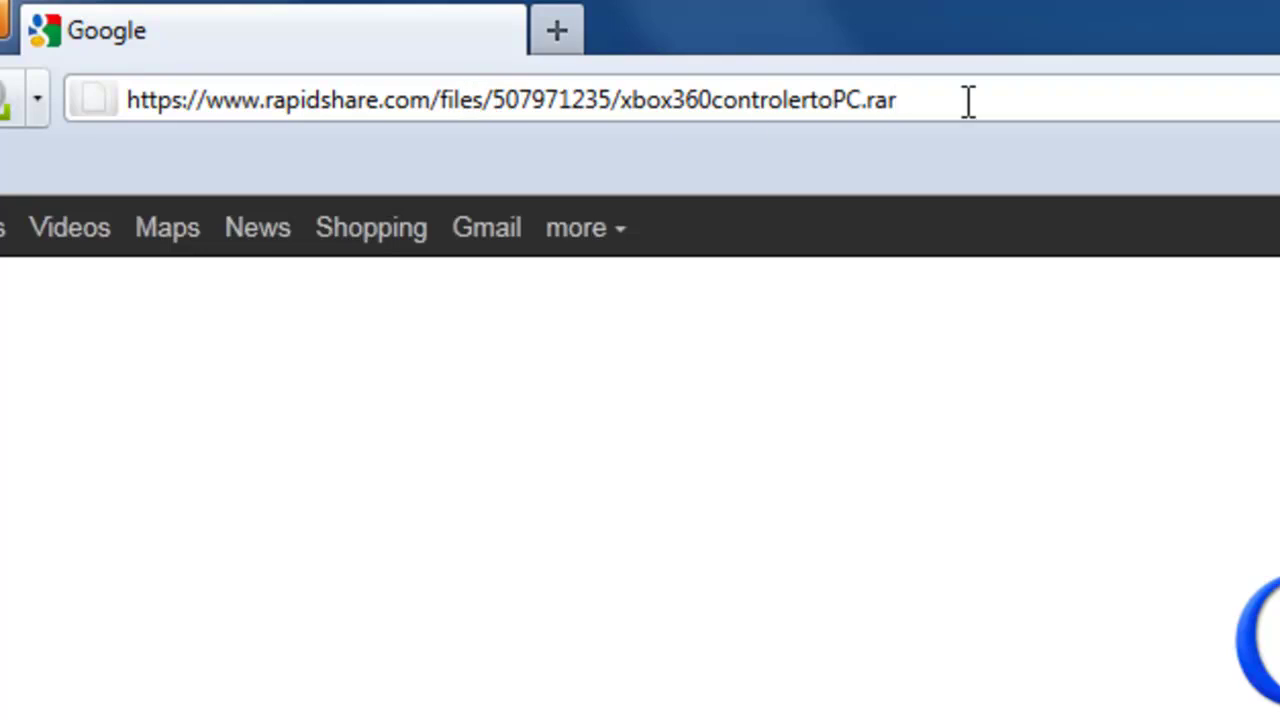
pyautogui.press('Return')
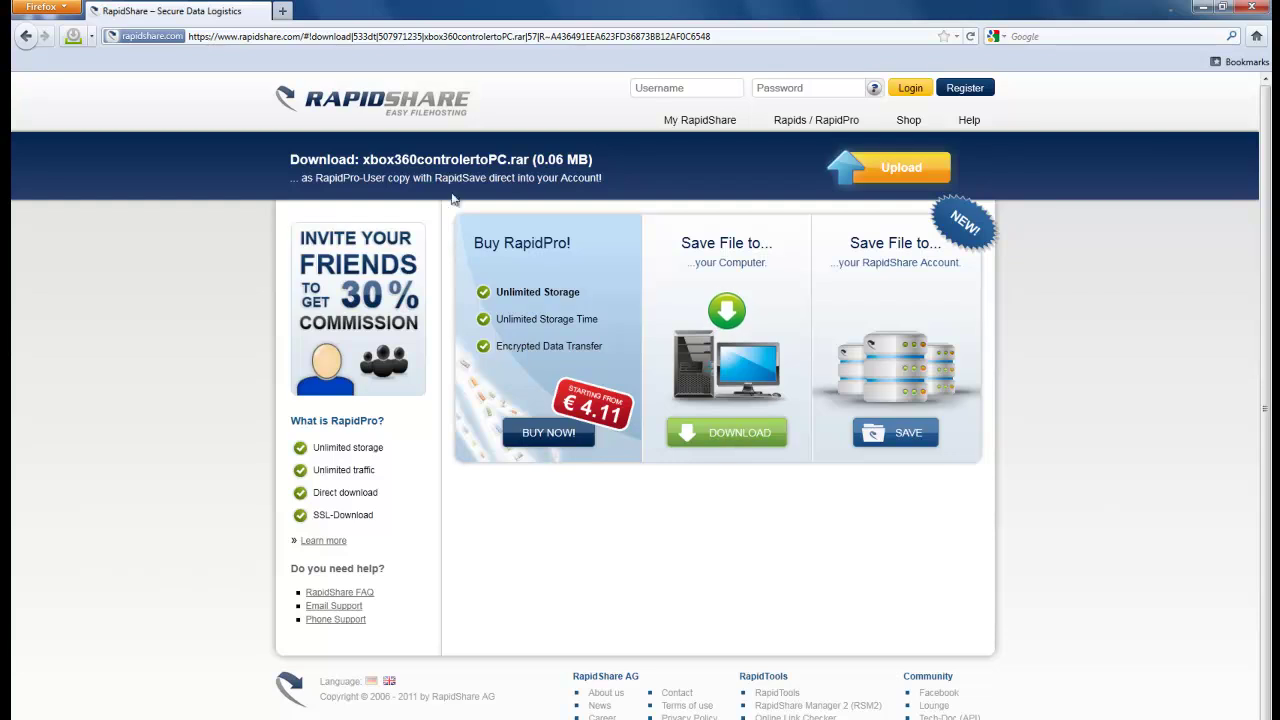
pyautogui.click(730, 322)
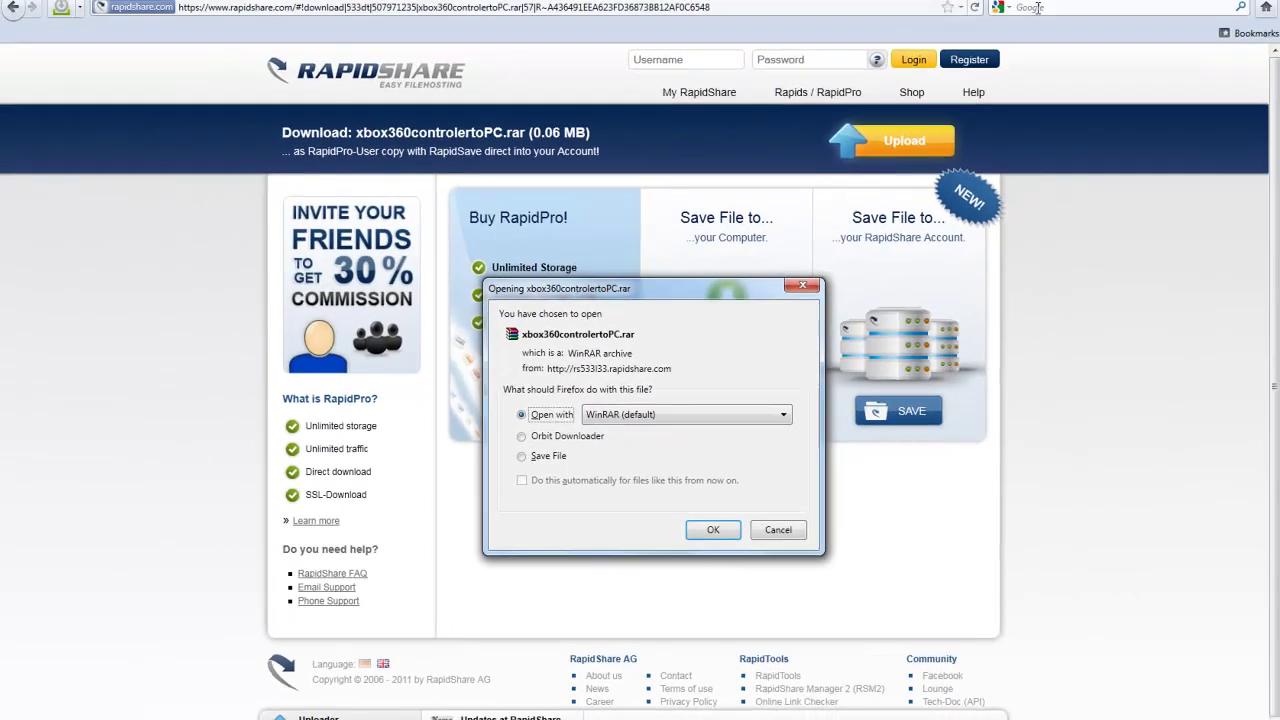
# - Search Google for winrar
pyautogui.click(1037, 9)
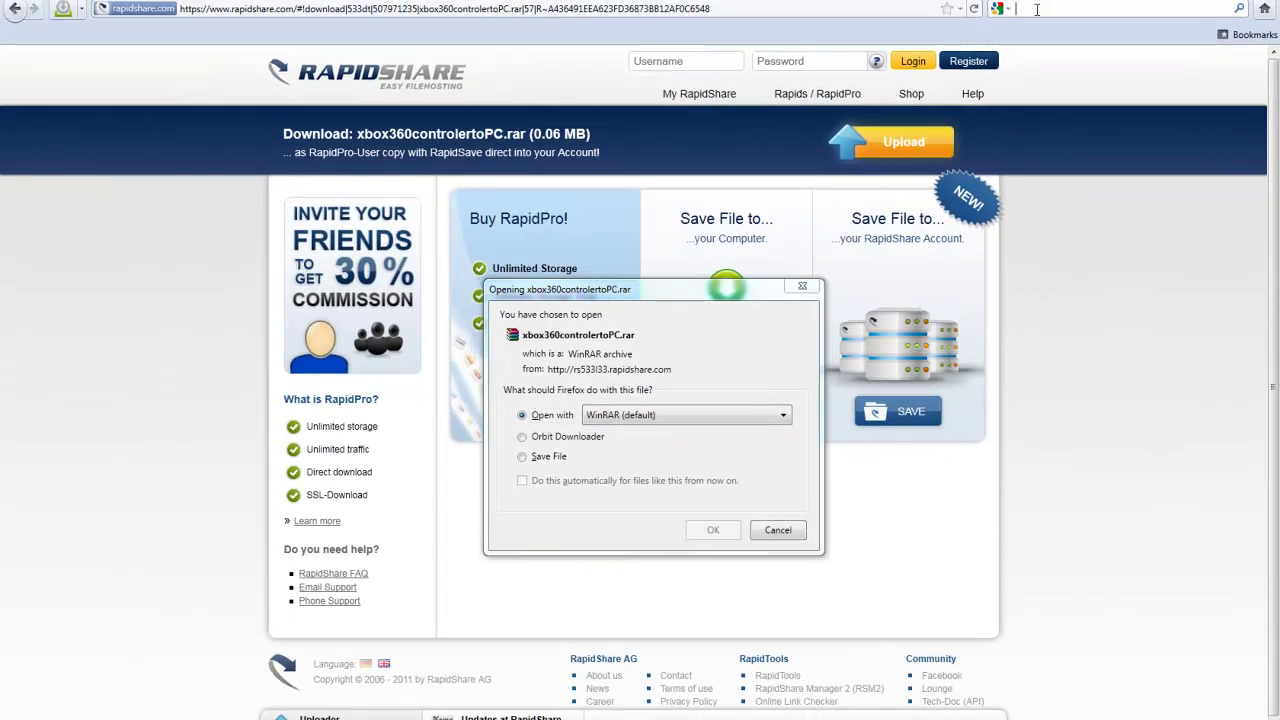
pyautogui.write('win')
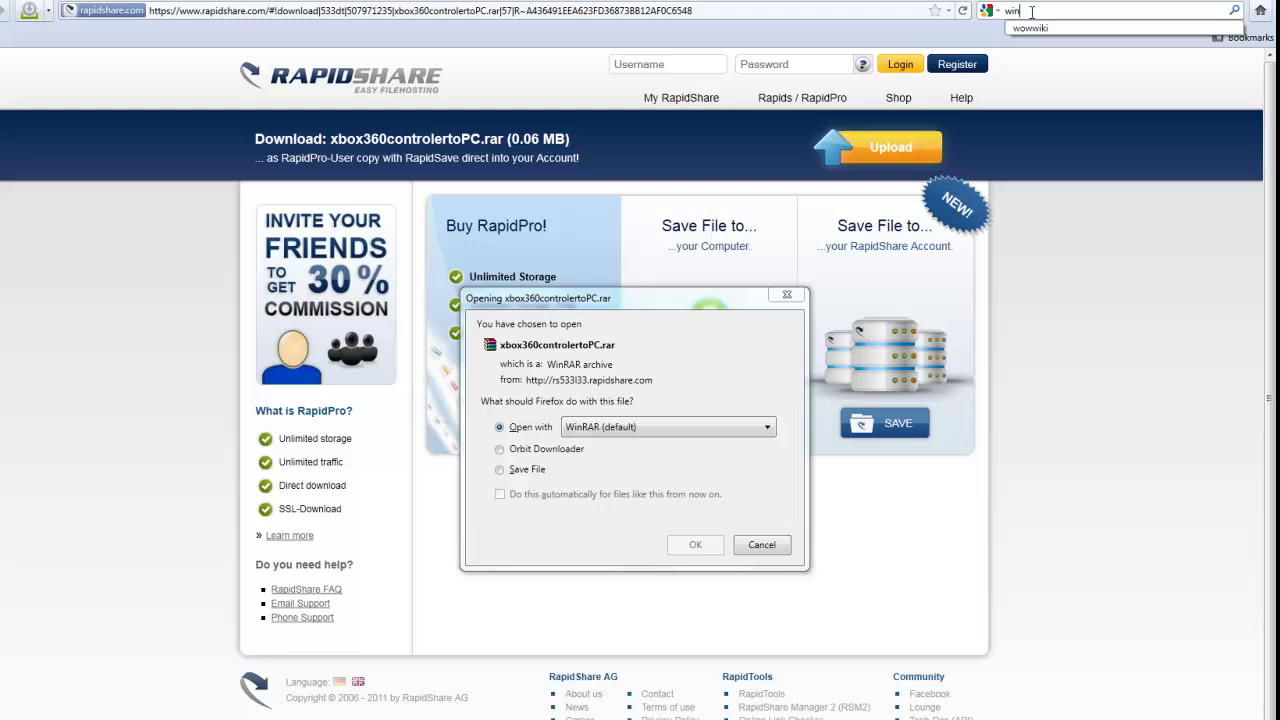
pyautogui.write('rar')
pyautogui.press('Return')
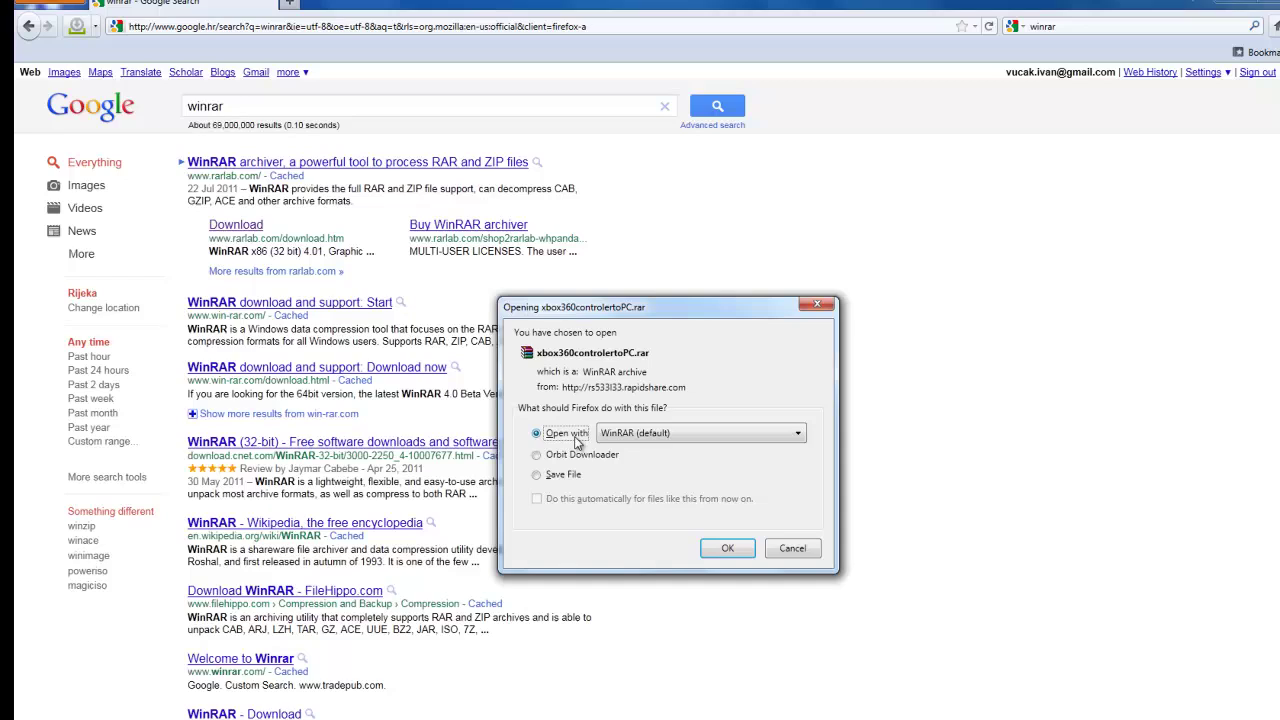
# - Open the downloaded xbox360controlertoPC.rar with WinRAR, move its window over the free desktop and make it narrower
pyautogui.click(729, 550)
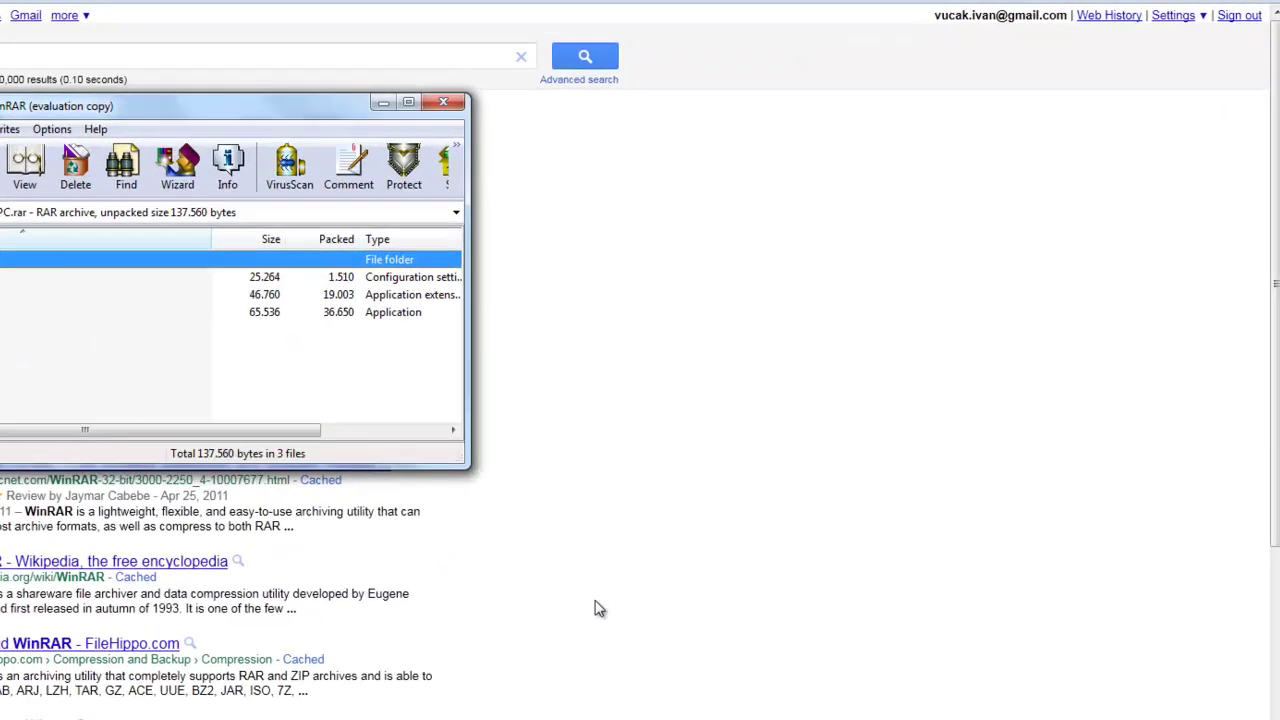
pyautogui.moveTo(194, 112); pyautogui.dragTo(938, 193)
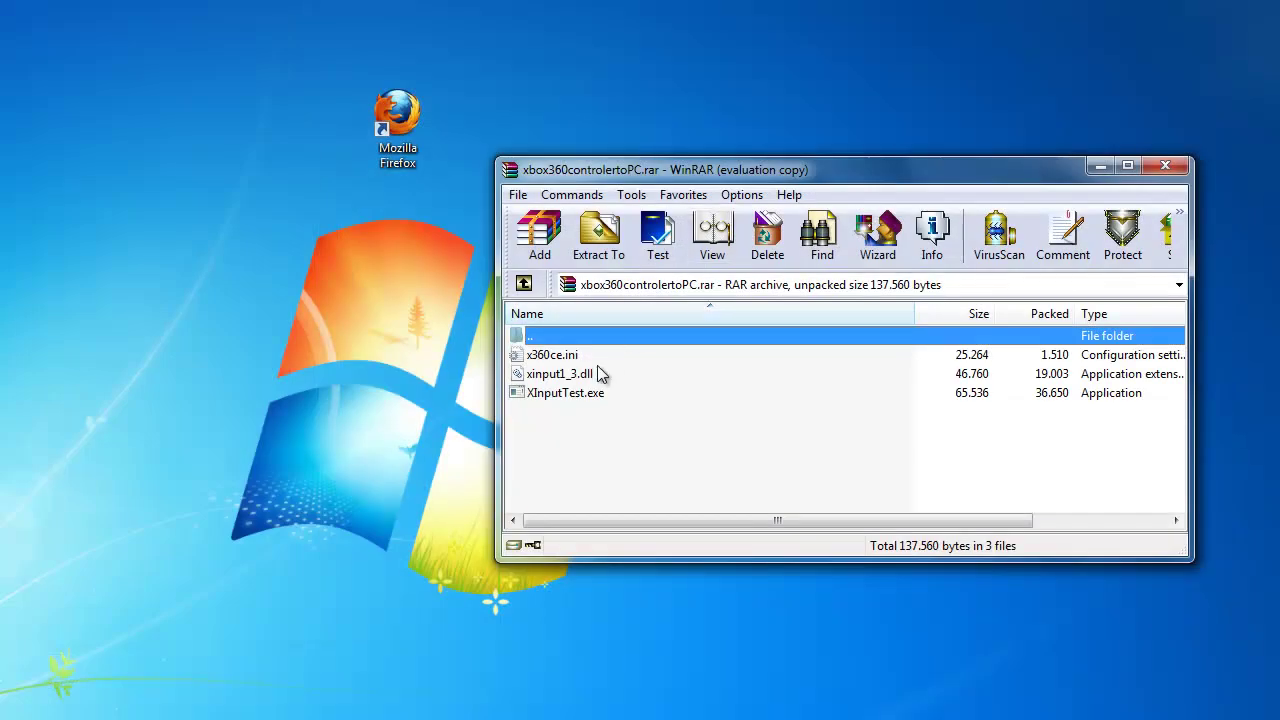
pyautogui.moveTo(590, 443); pyautogui.dragTo(565, 432)
pyautogui.moveTo(497, 560); pyautogui.dragTo(556, 561)
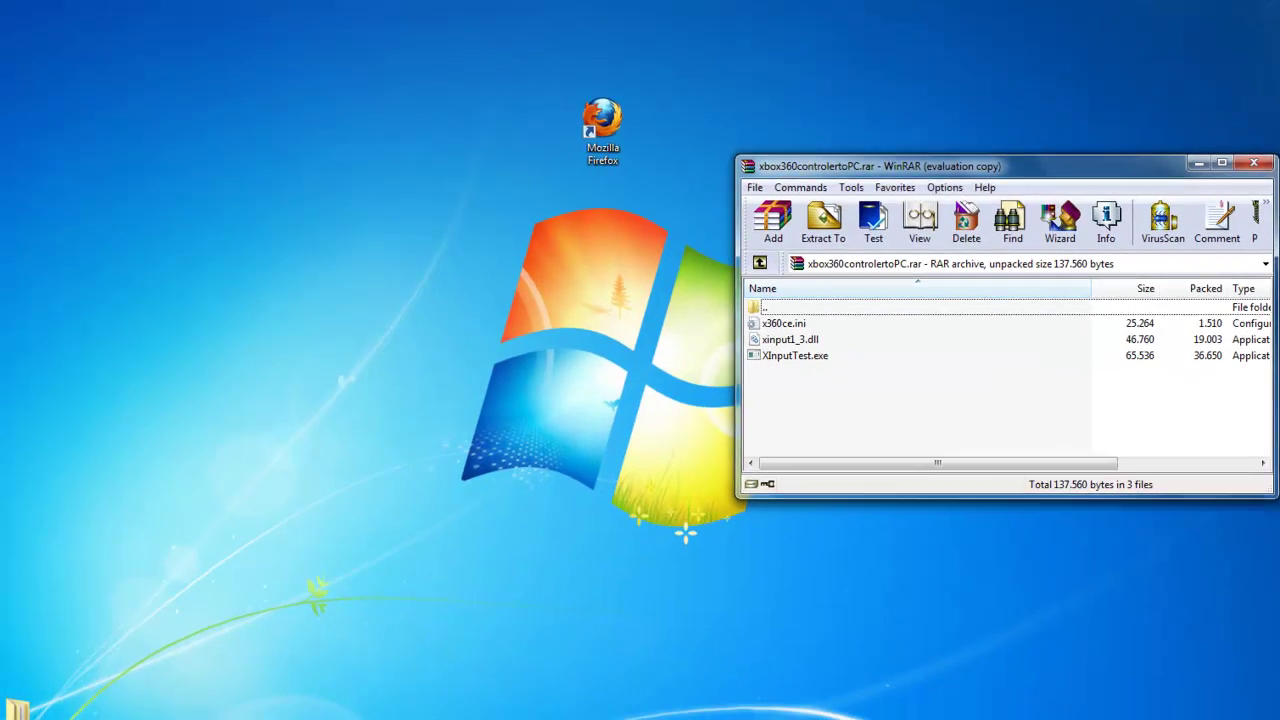
# - Bring up the Mafia II folder beside a narrower archive window, then open its pc subfolder and select the Mafia2 application
pyautogui.moveTo(18, 710)
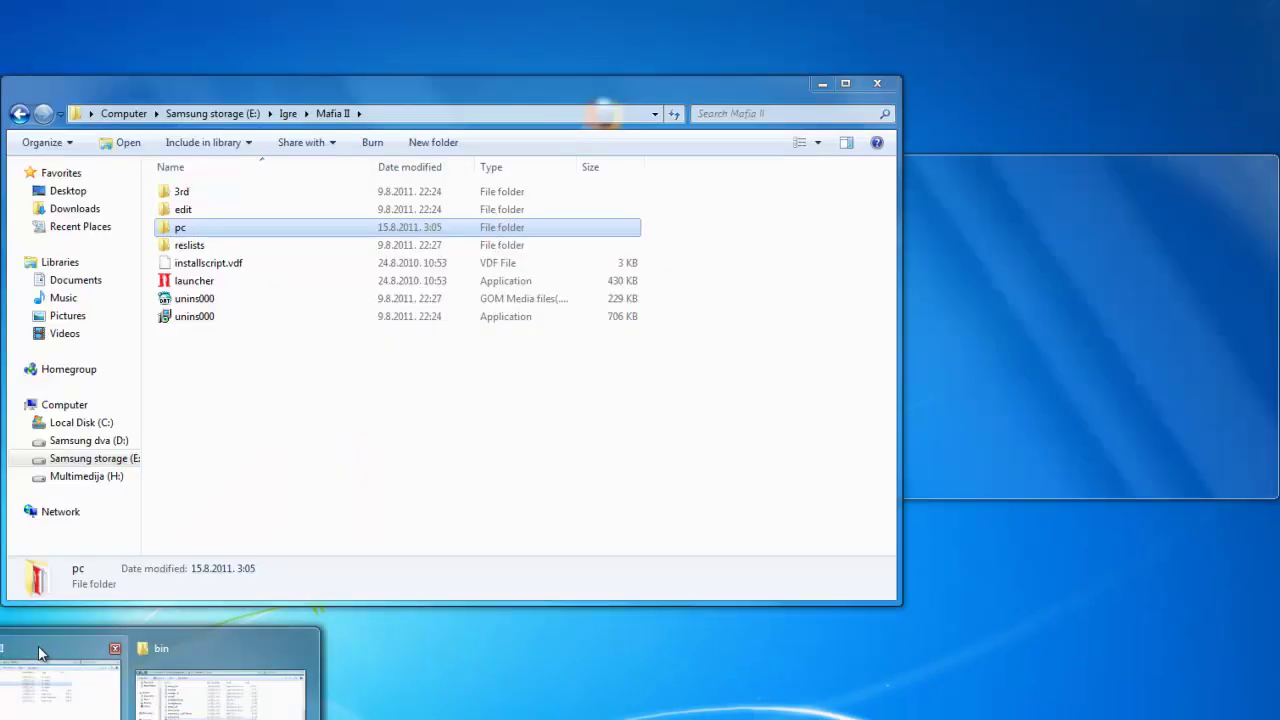
pyautogui.click(38, 650)
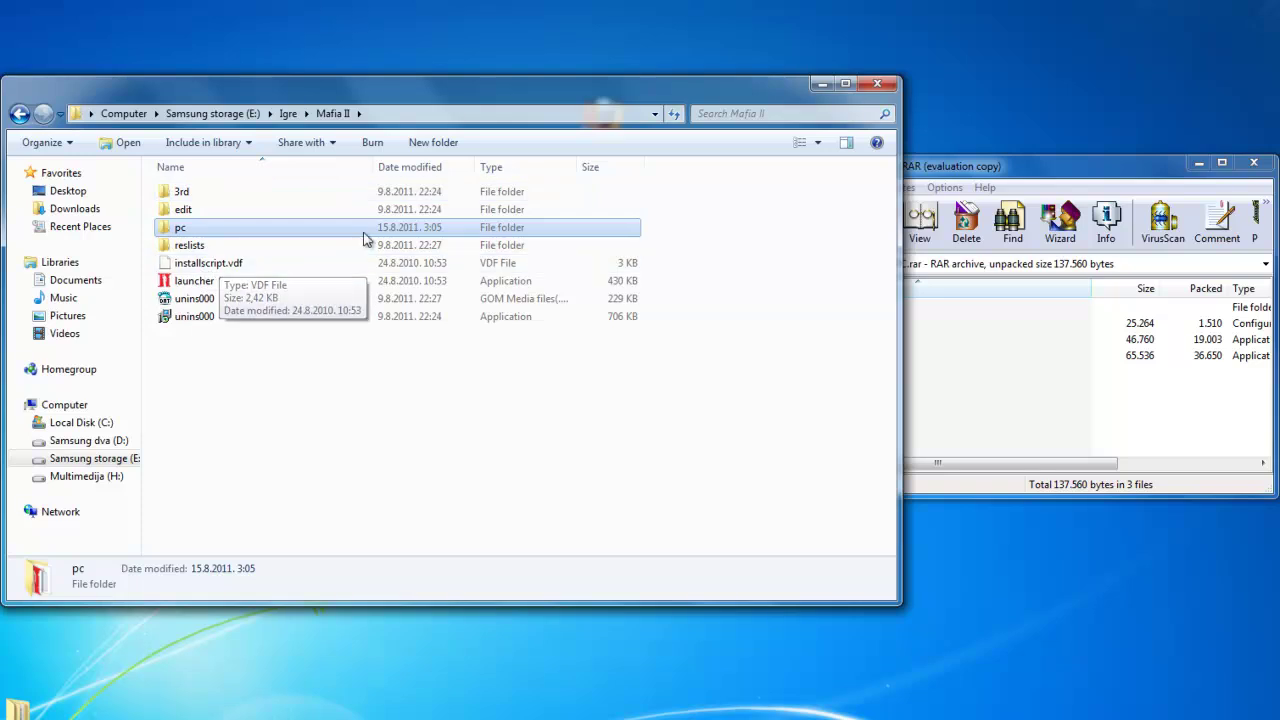
pyautogui.click(1000, 405)
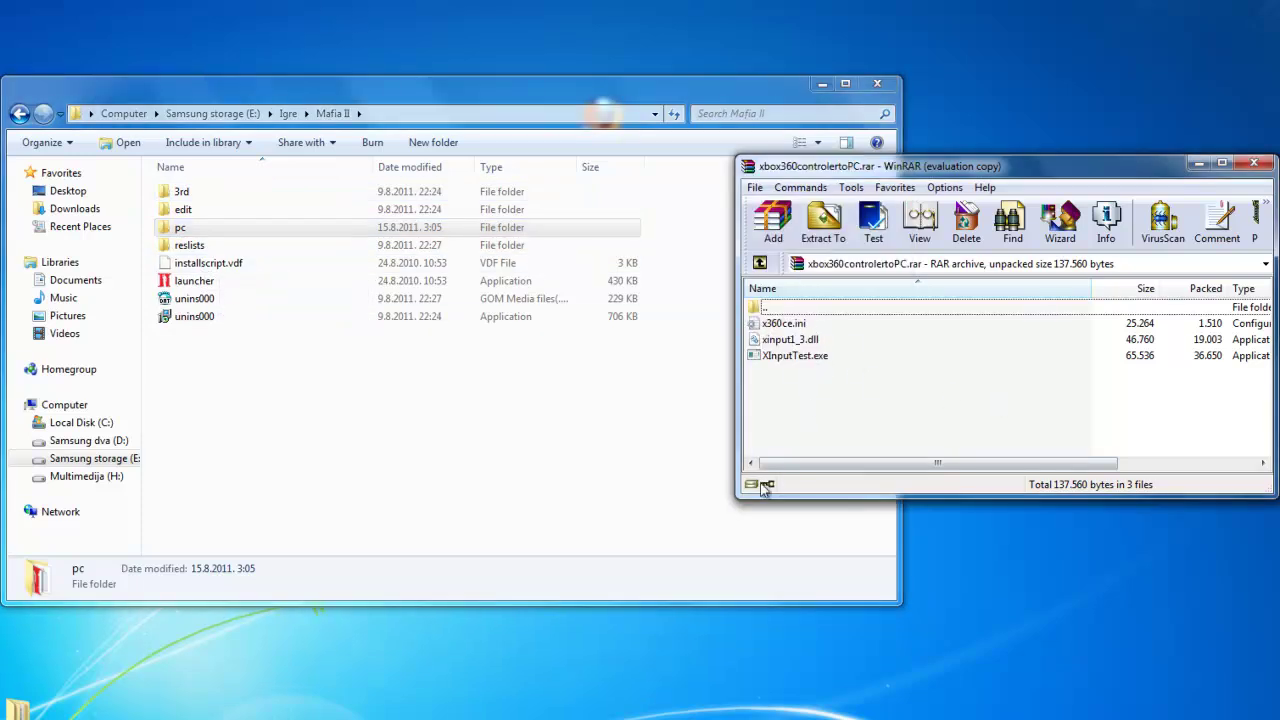
pyautogui.moveTo(737, 487); pyautogui.dragTo(847, 487)
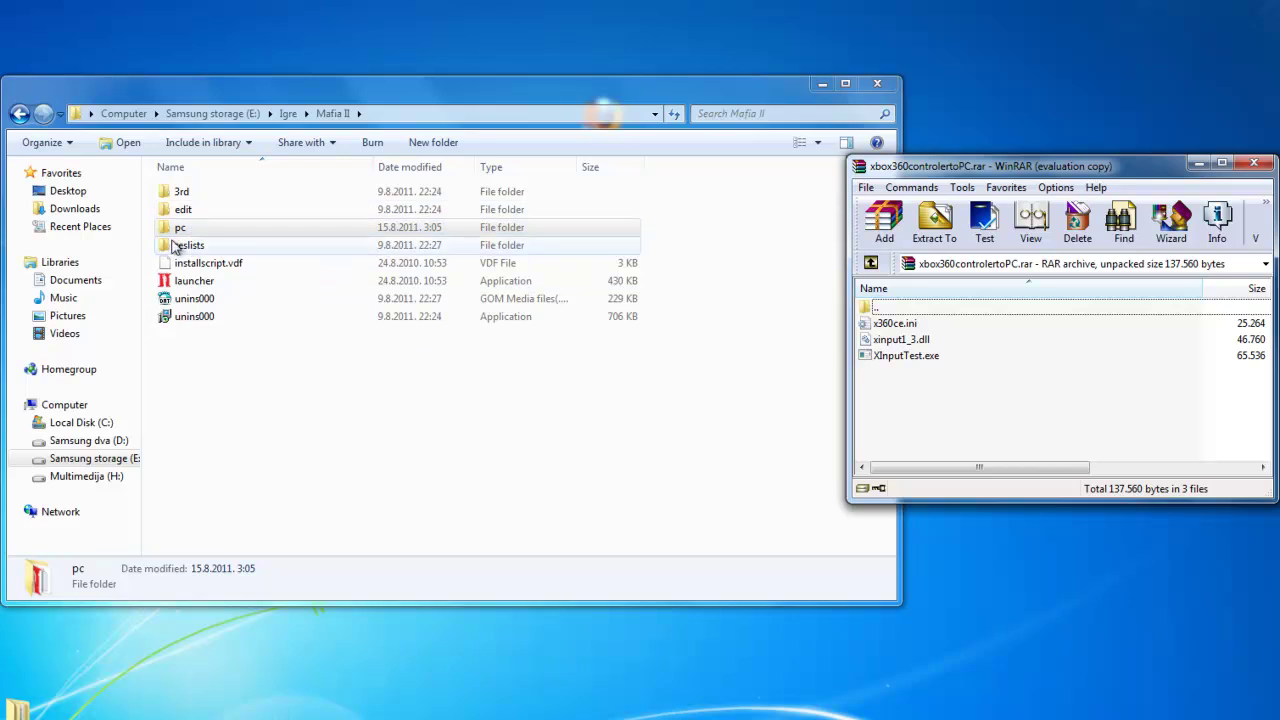
pyautogui.click(182, 234)
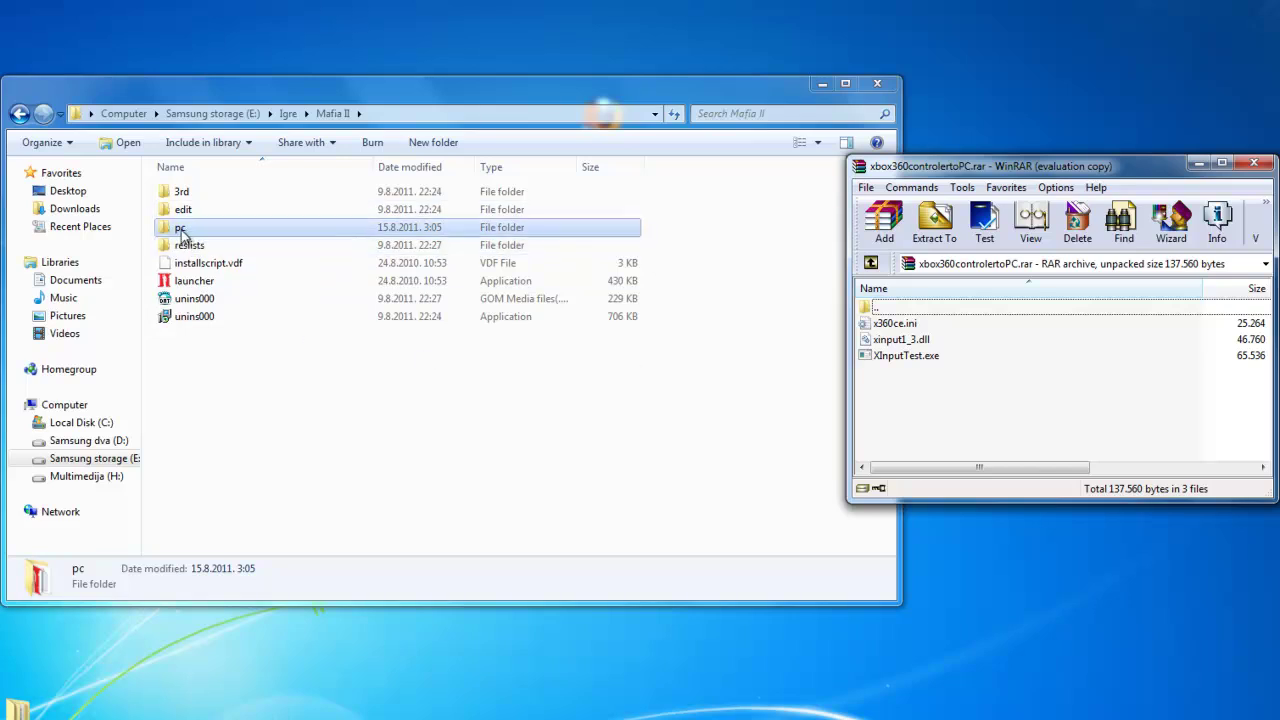
pyautogui.doubleClick(183, 233)
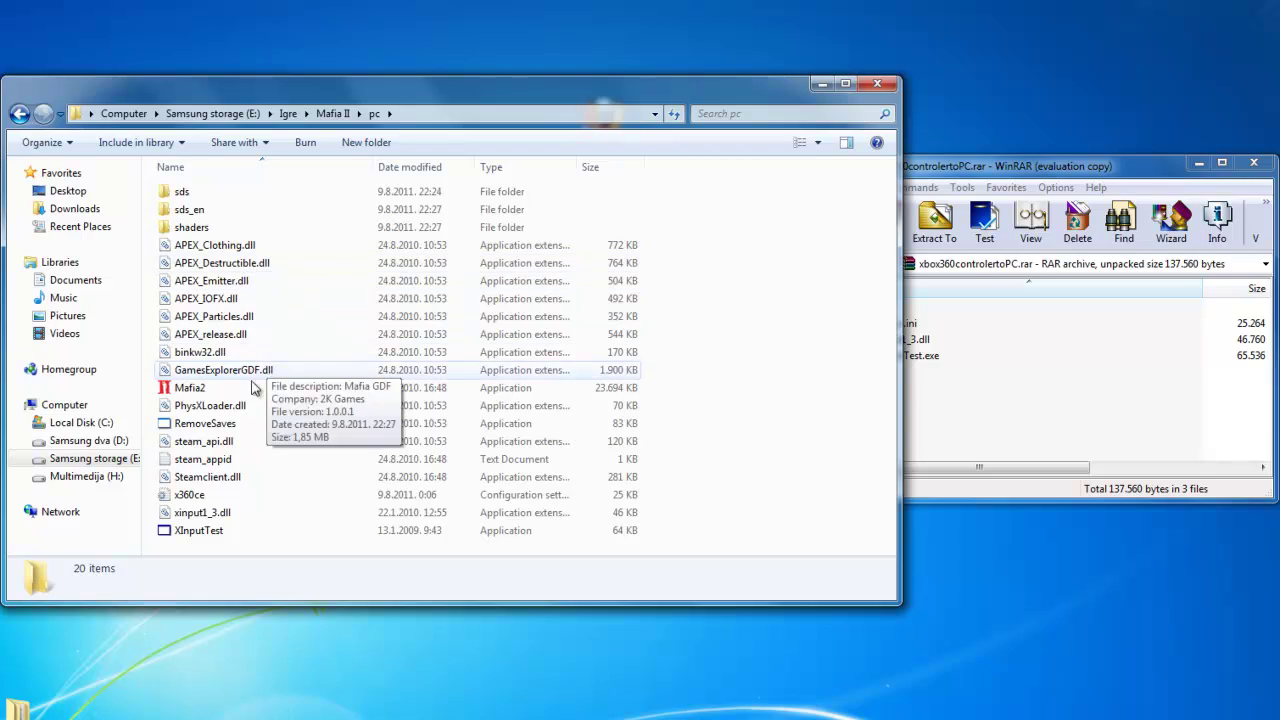
pyautogui.click(190, 388)
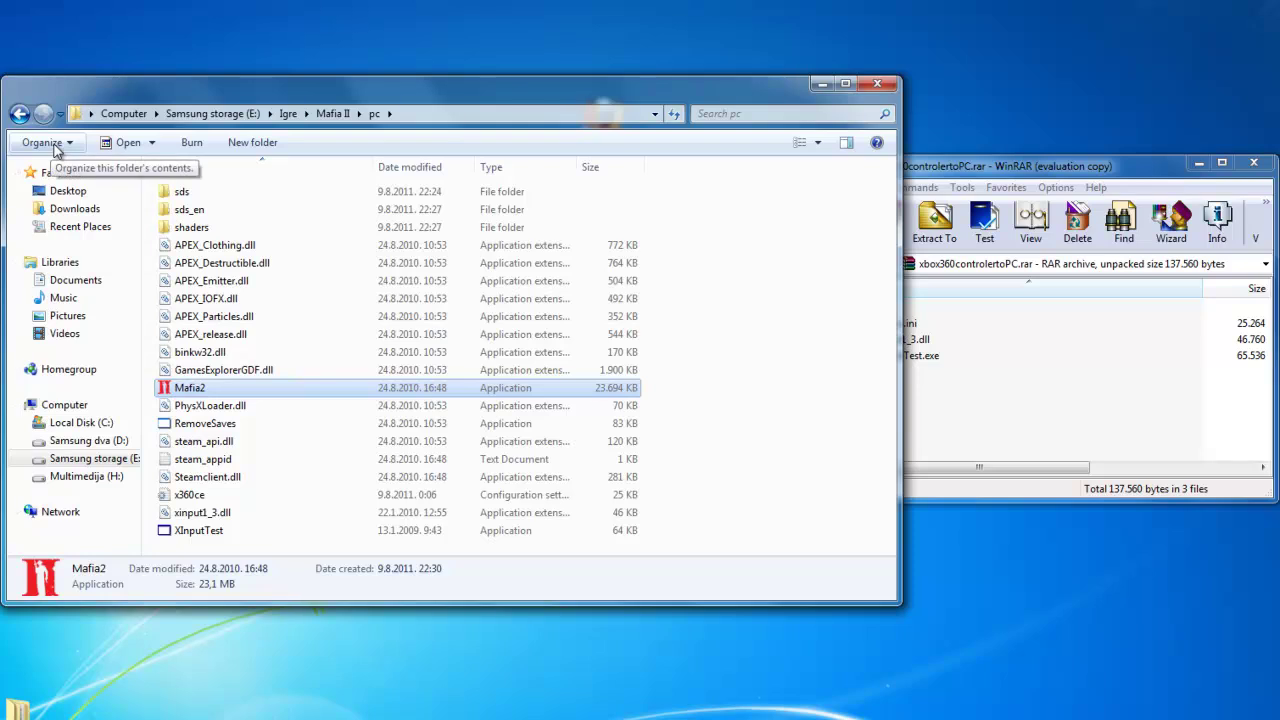
# - Turn off hiding extensions for known file types in the folder options and apply the change
pyautogui.click(55, 145)
pyautogui.click(104, 308)
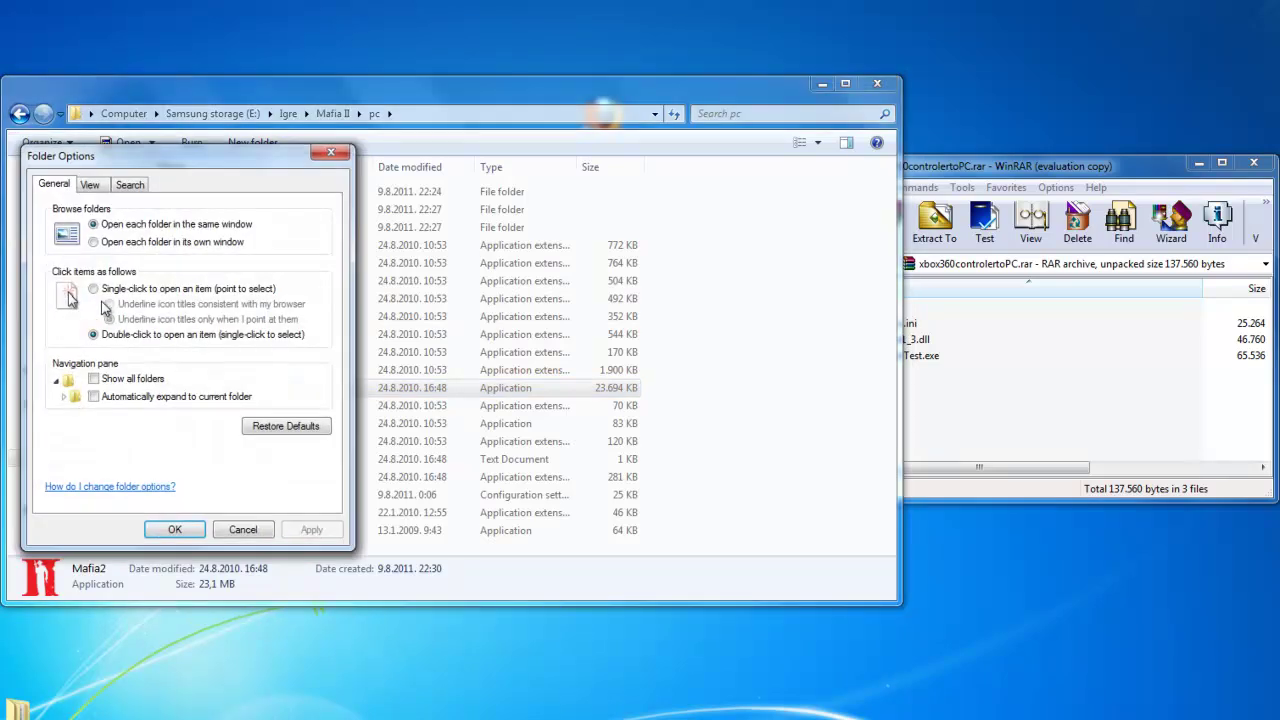
pyautogui.click(91, 190)
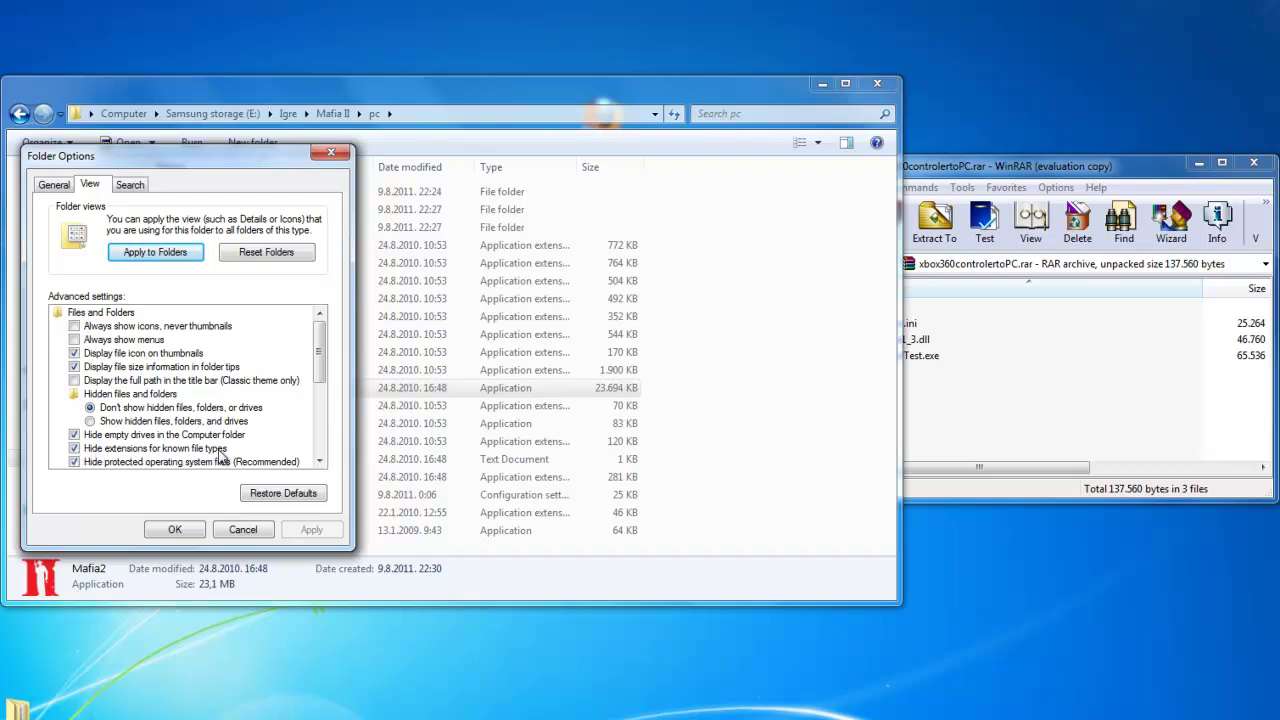
pyautogui.click(86, 449)
pyautogui.click(306, 530)
pyautogui.click(176, 530)
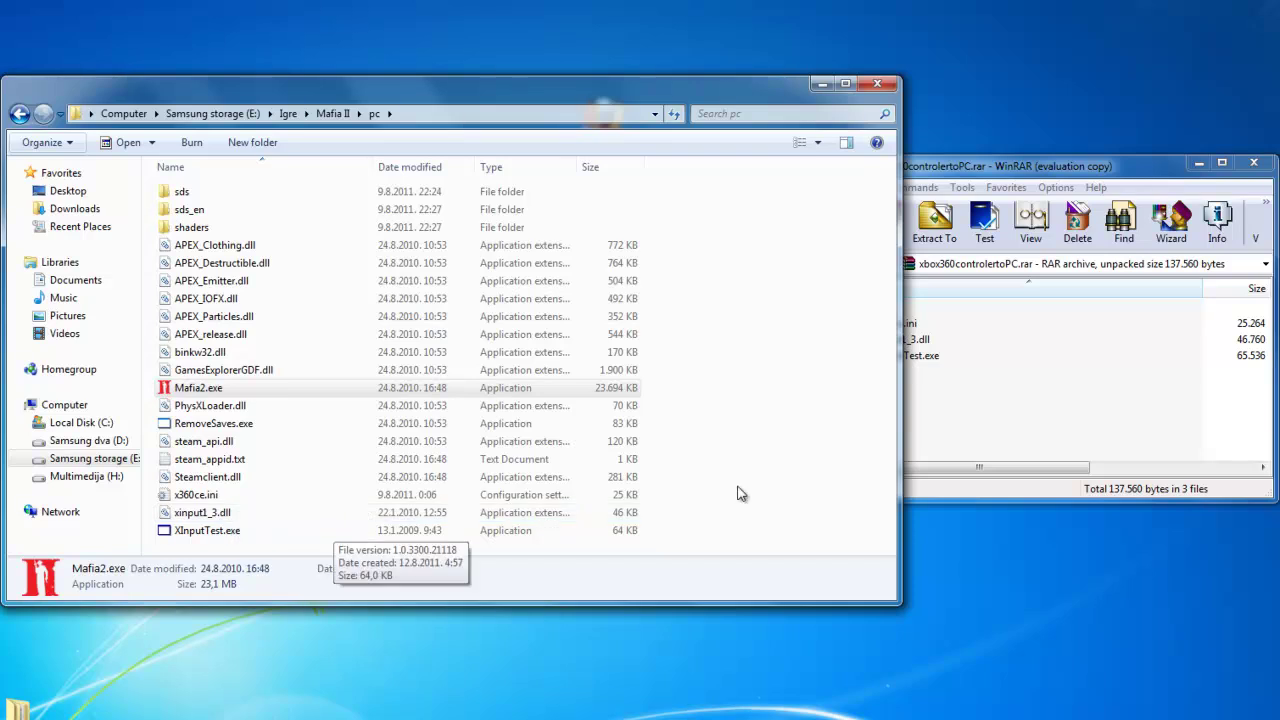
# - Select x360ce.ini, xinput1_3.dll and XInputTest.exe in the WinRAR archive as the files for the game folder
pyautogui.click(1003, 417)
pyautogui.moveTo(1003, 417); pyautogui.dragTo(897, 300)
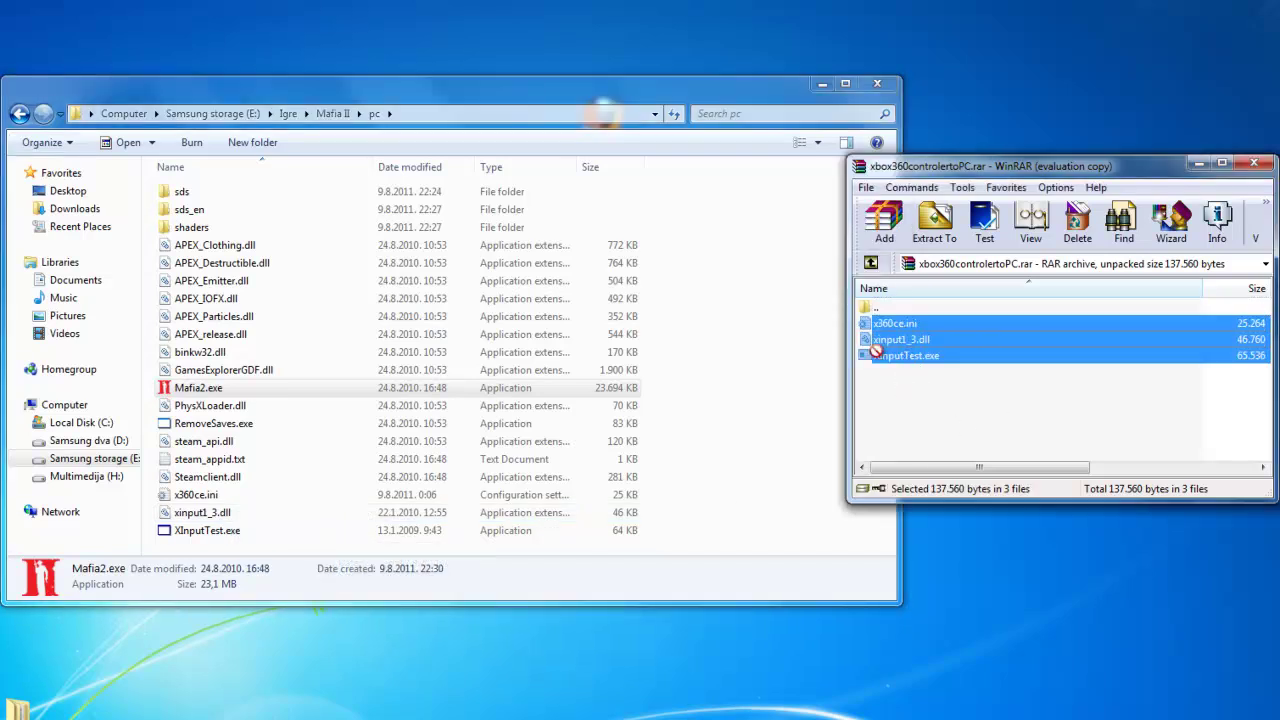
pyautogui.moveTo(878, 352); pyautogui.dragTo(946, 383)
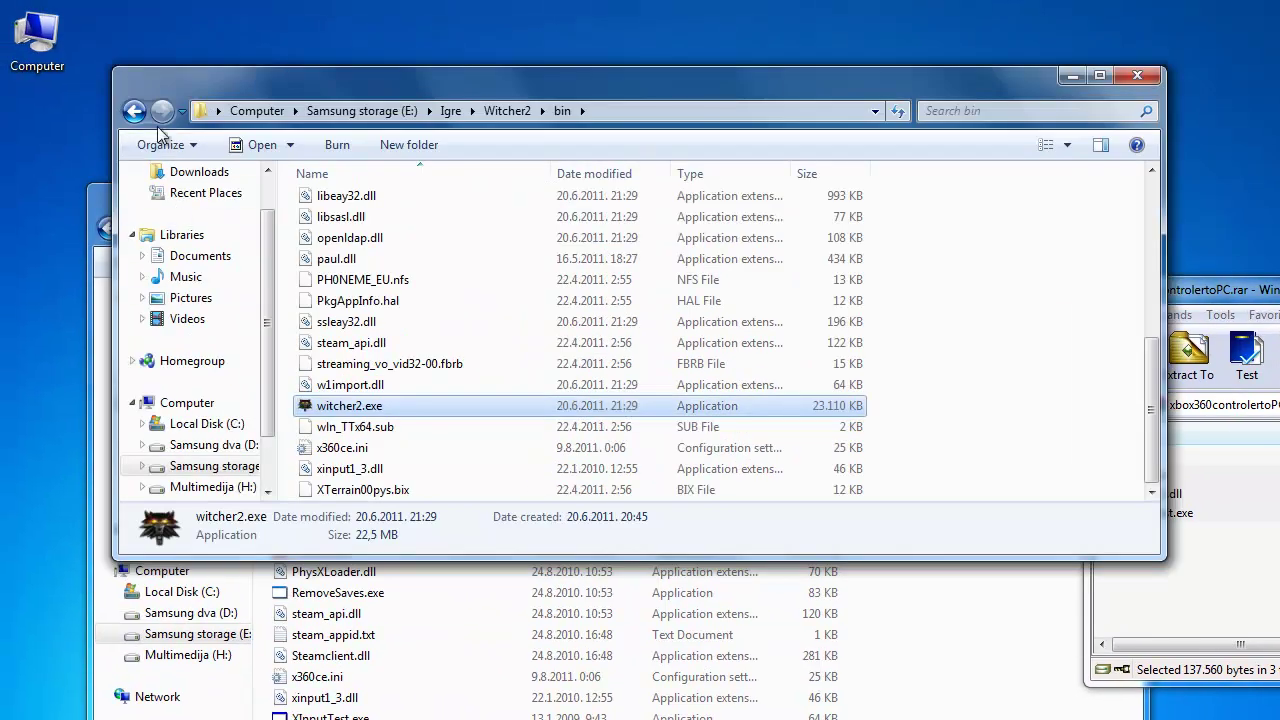
# - Examine the Witcher2 folder, then reopen its bin subfolder and locate x360ce.ini near witcher2.exe
pyautogui.click(496, 116)
pyautogui.scroll(-3, 390, 380)
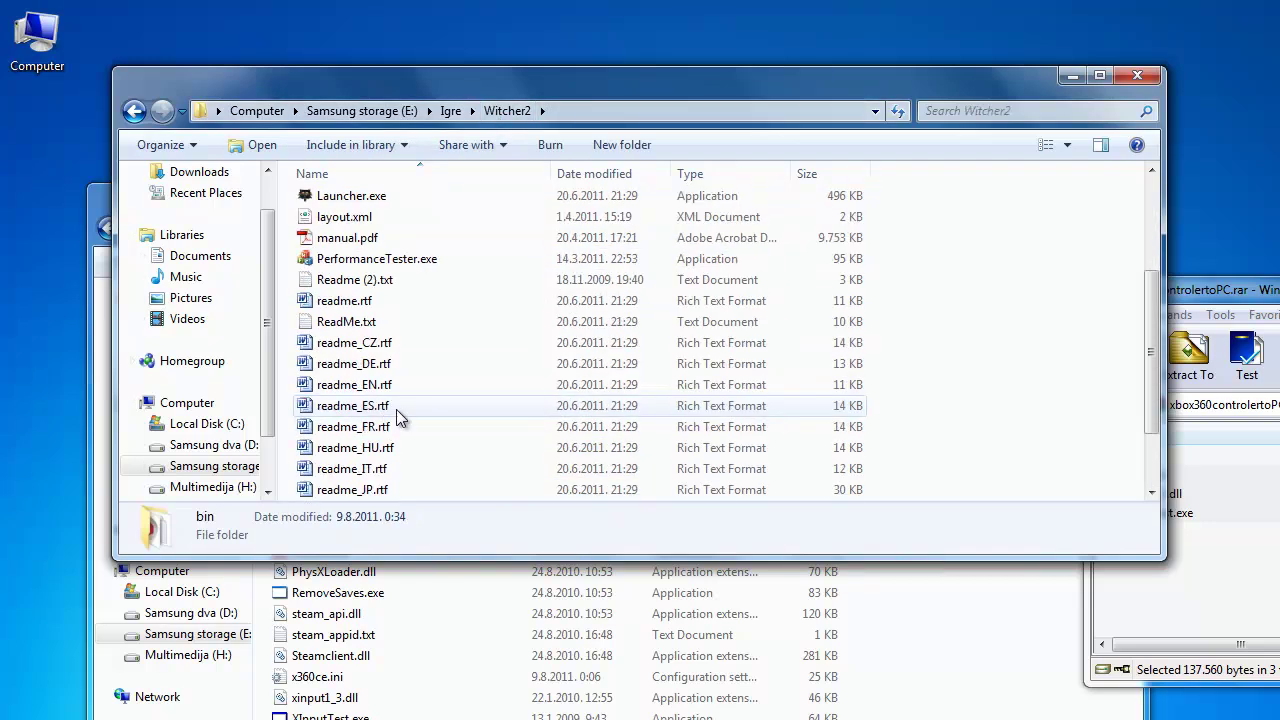
pyautogui.scroll(3, 398, 400)
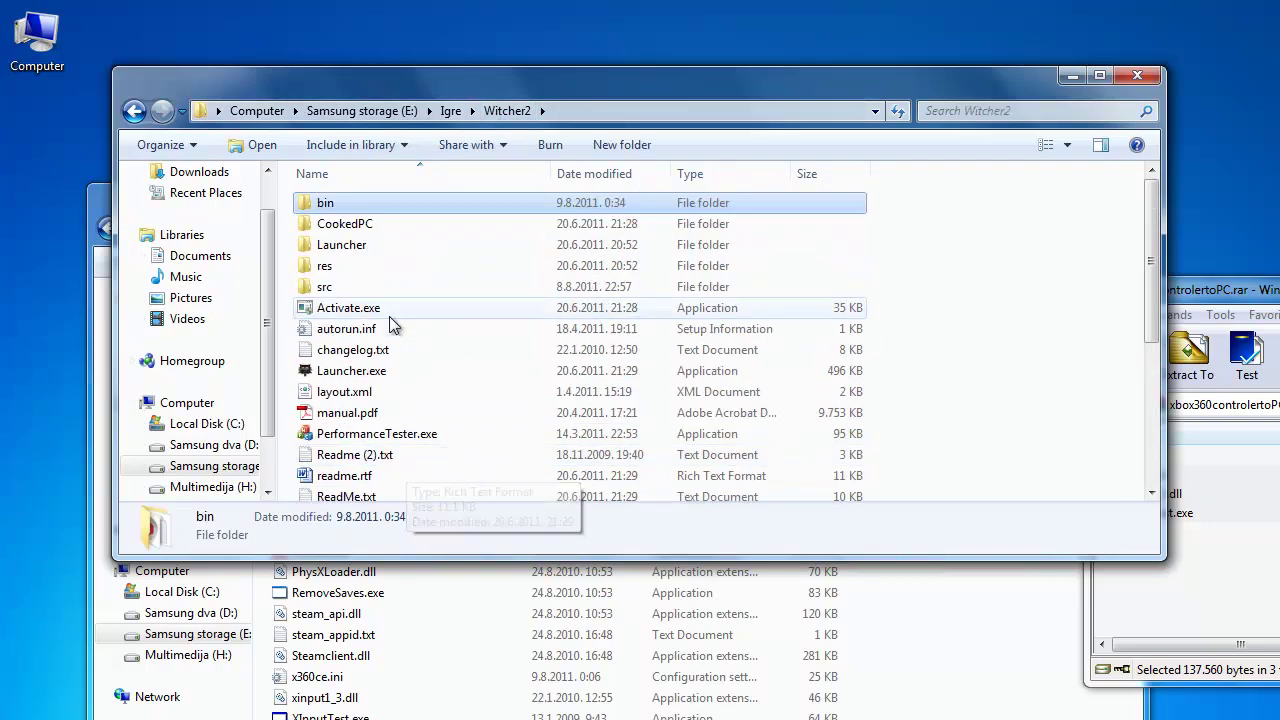
pyautogui.doubleClick(329, 201)
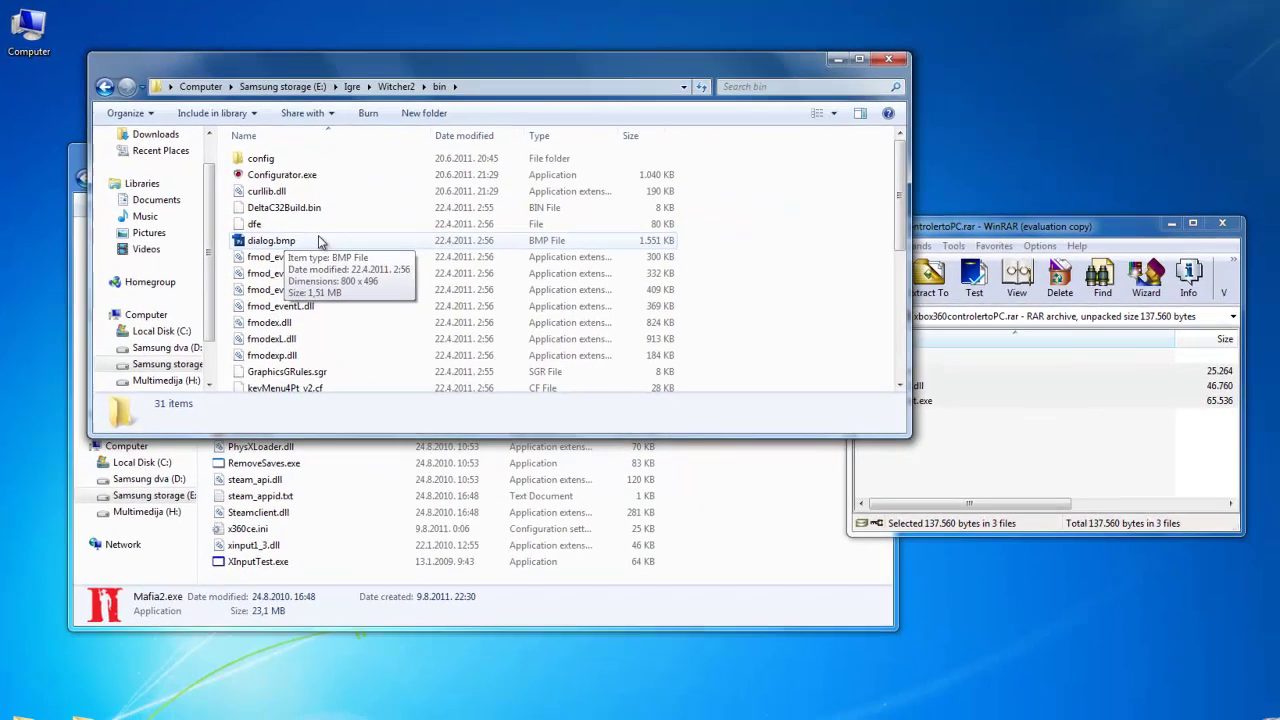
pyautogui.scroll(-5, 385, 305)
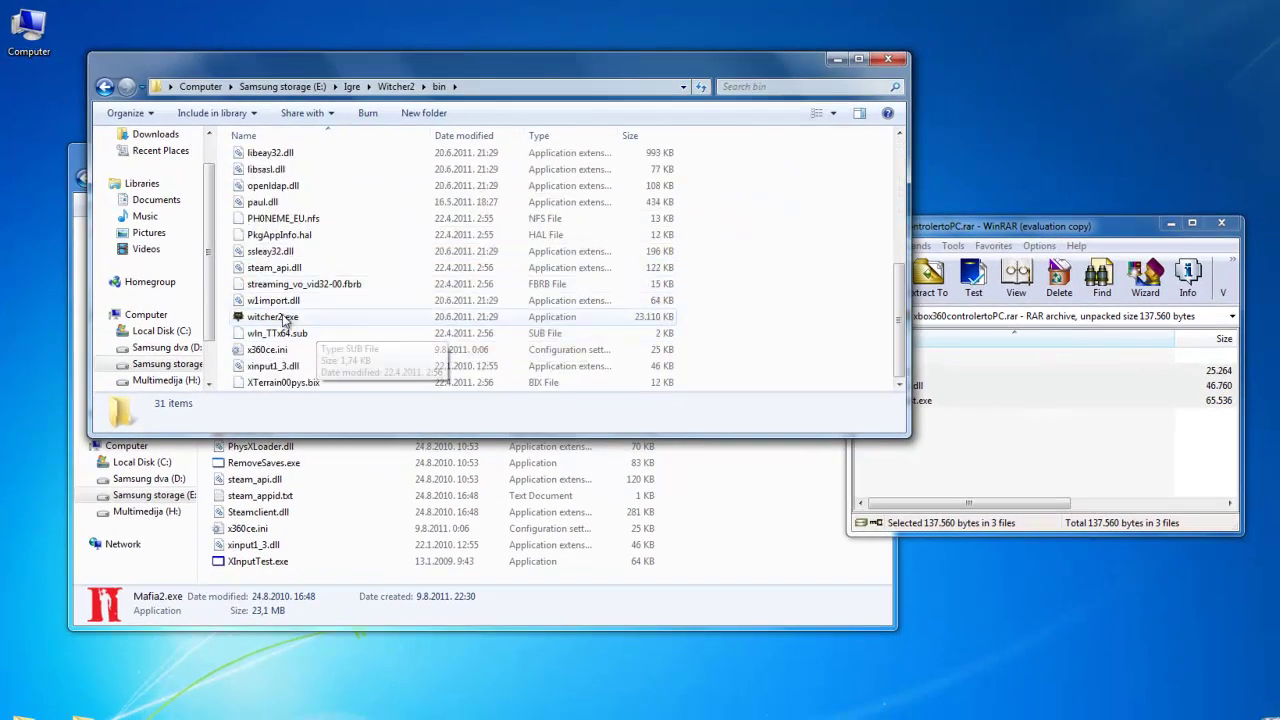
pyautogui.click(297, 356)
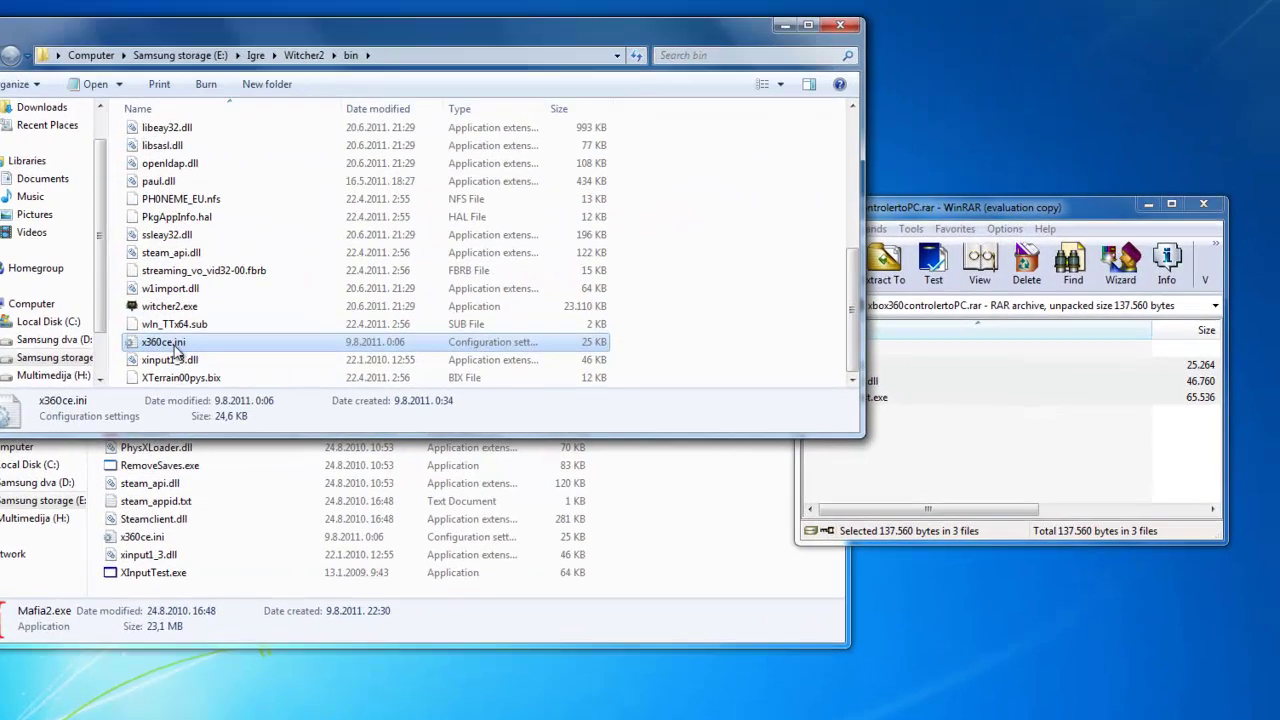
# - Reselect the three controller files in the archive, then close WinRAR and the Witcher2 bin window
pyautogui.moveTo(917, 438); pyautogui.dragTo(890, 370)
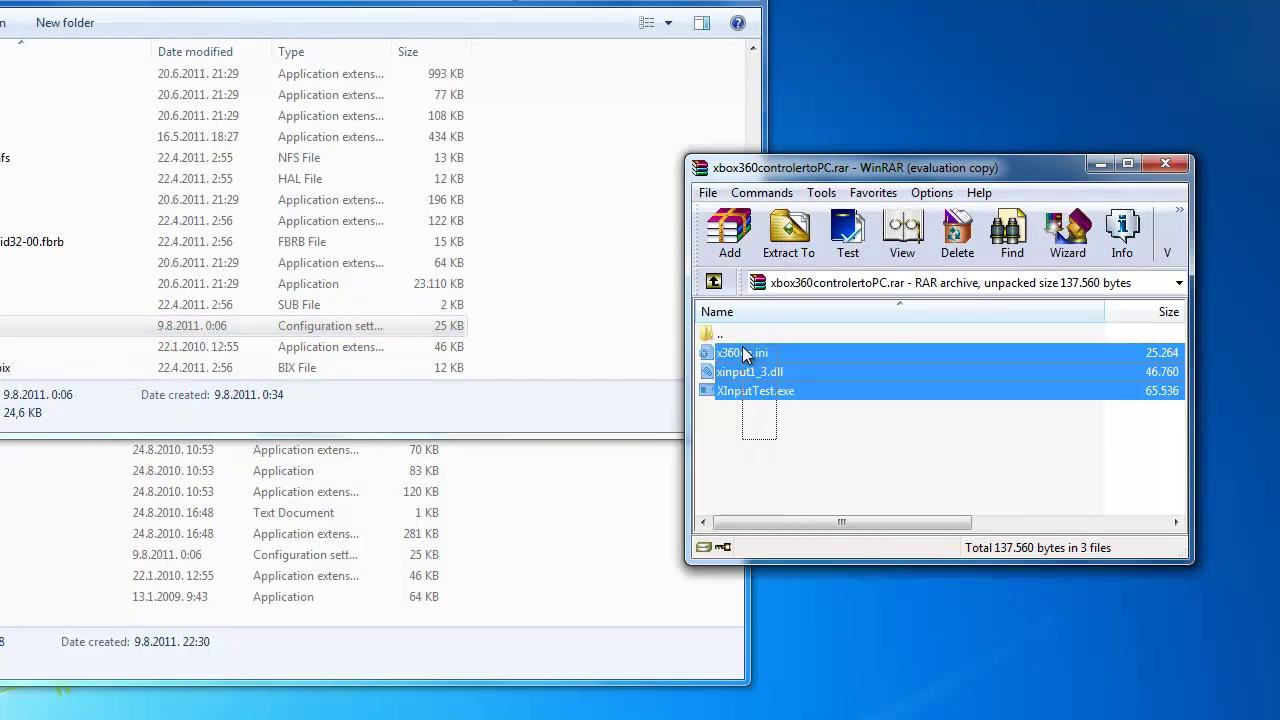
pyautogui.moveTo(745, 355); pyautogui.dragTo(745, 355)
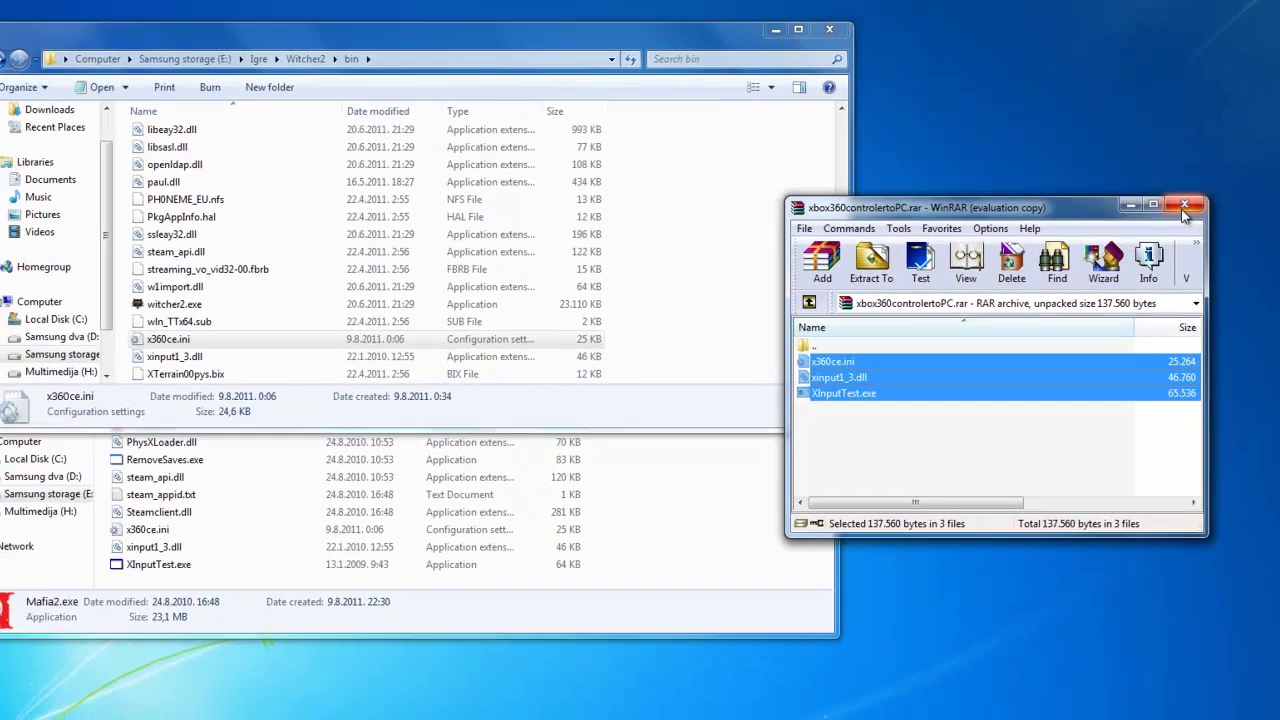
pyautogui.click(1184, 207)
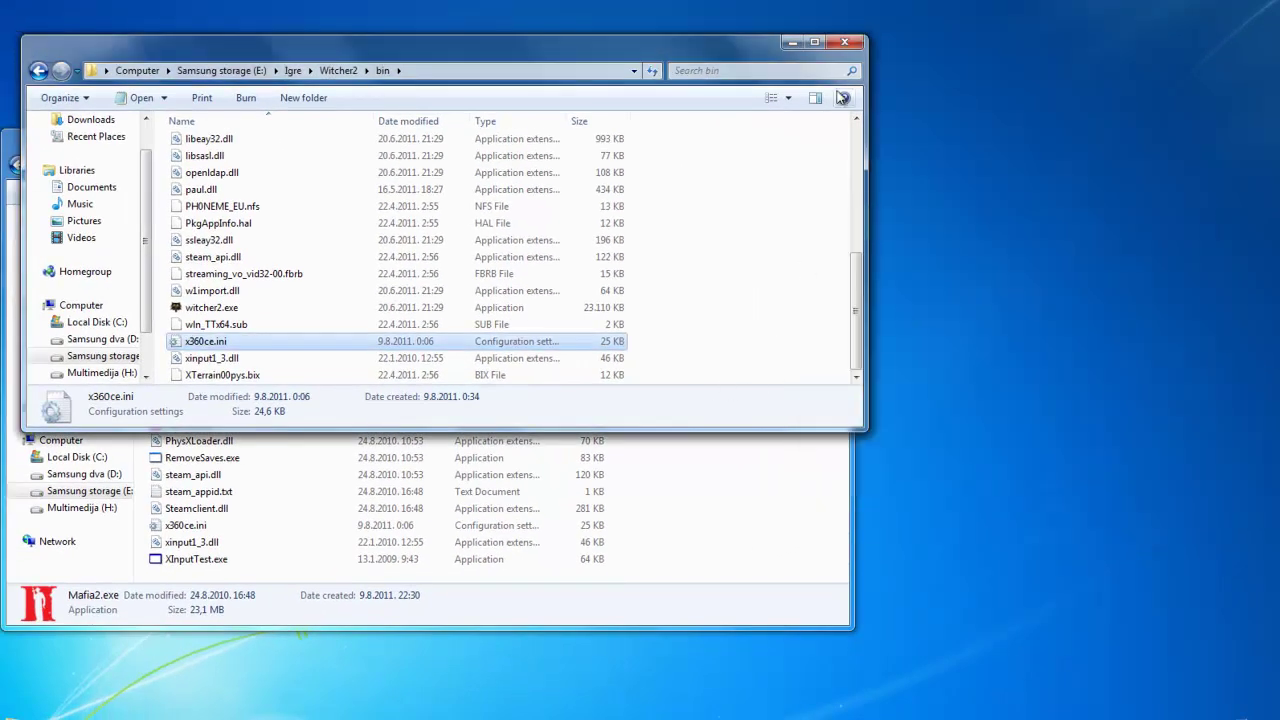
pyautogui.click(855, 44)
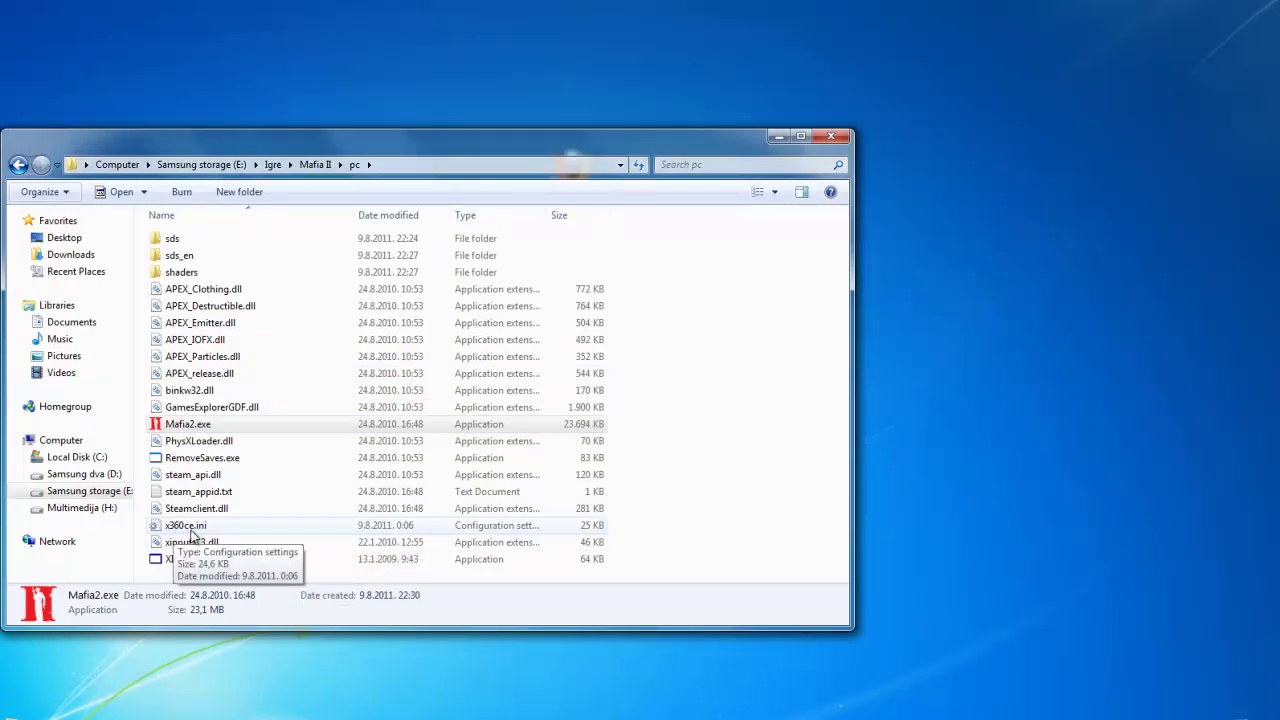
# - Open x360ce.ini from the Mafia II pc folder in WordPad
pyautogui.click(205, 530)
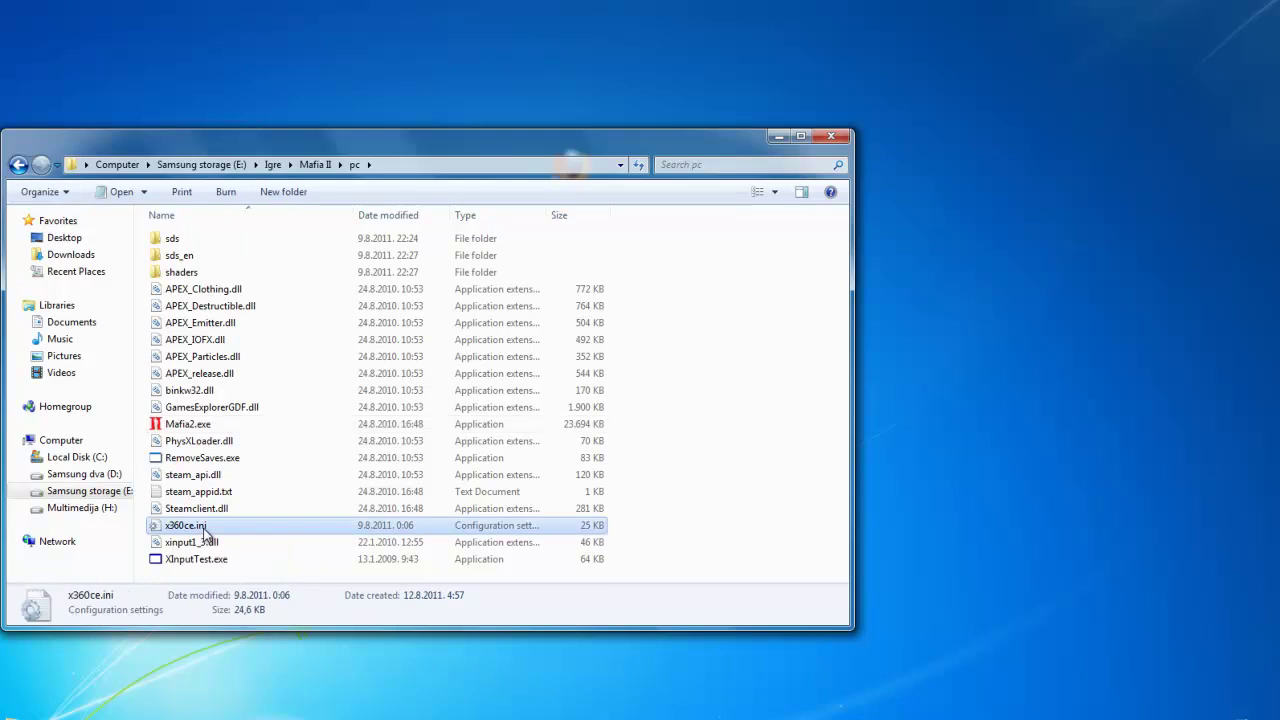
pyautogui.rightClick(205, 532)
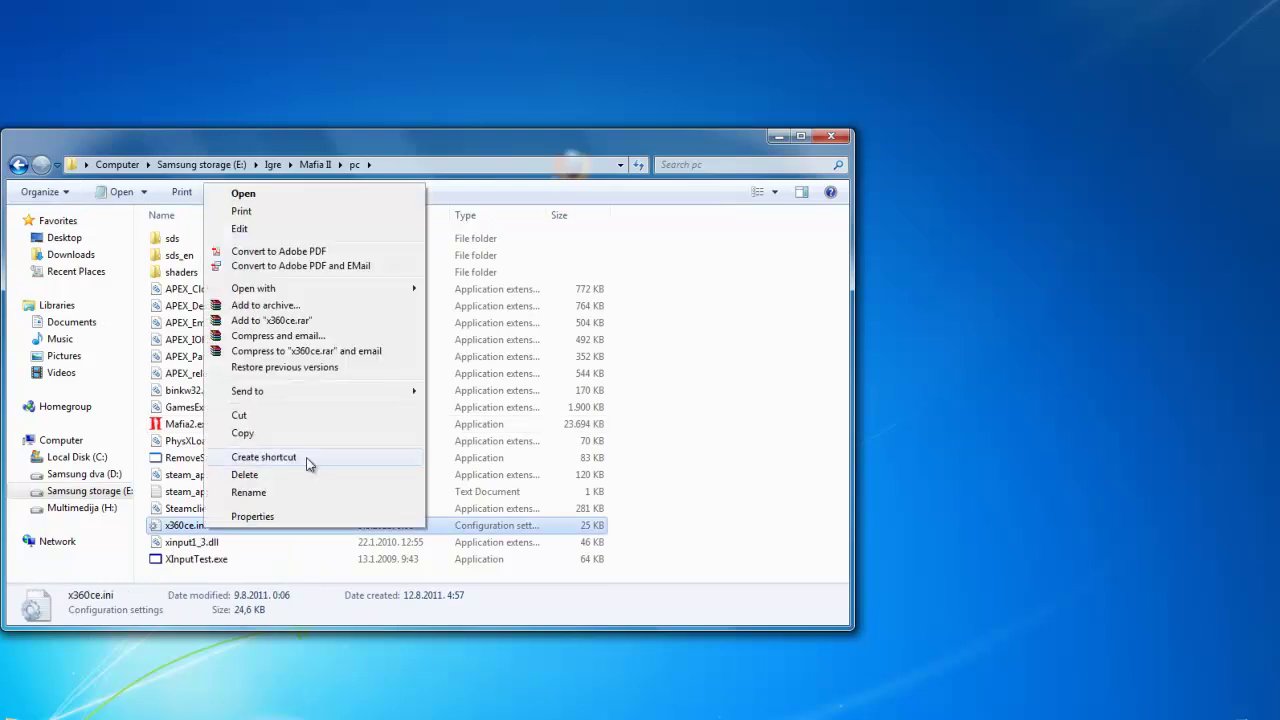
pyautogui.moveTo(338, 288)
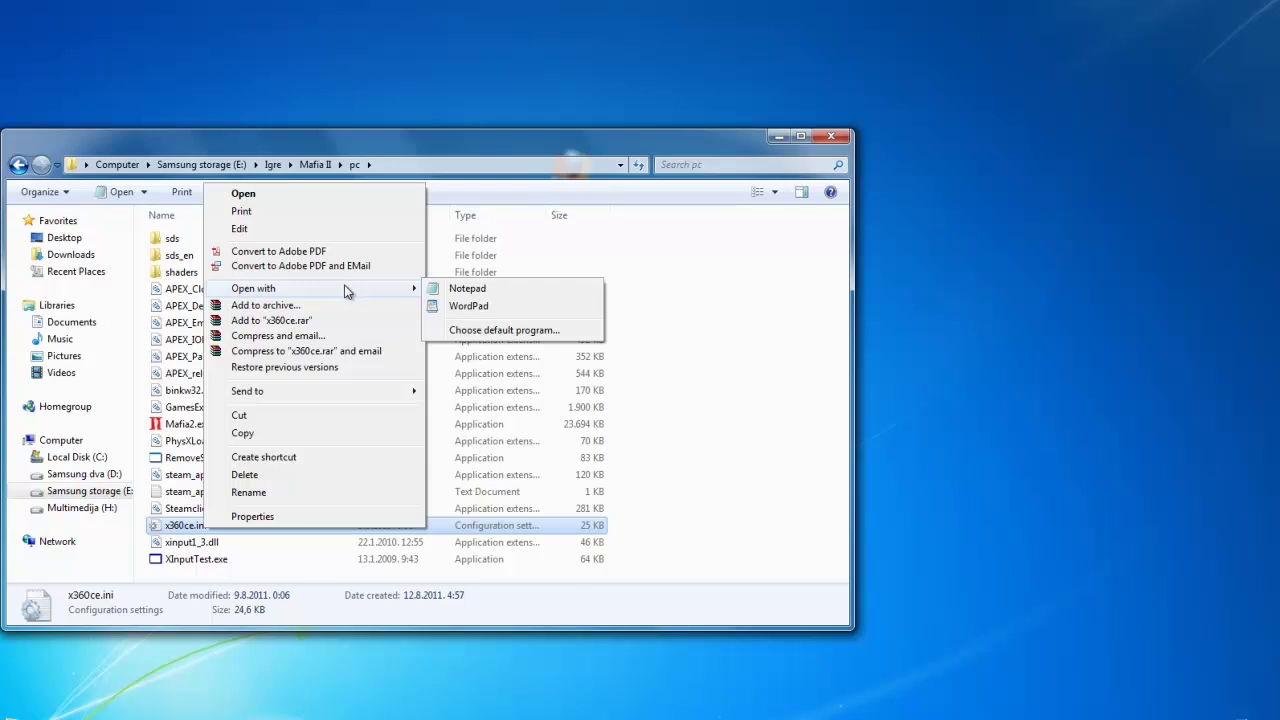
pyautogui.click(478, 310)
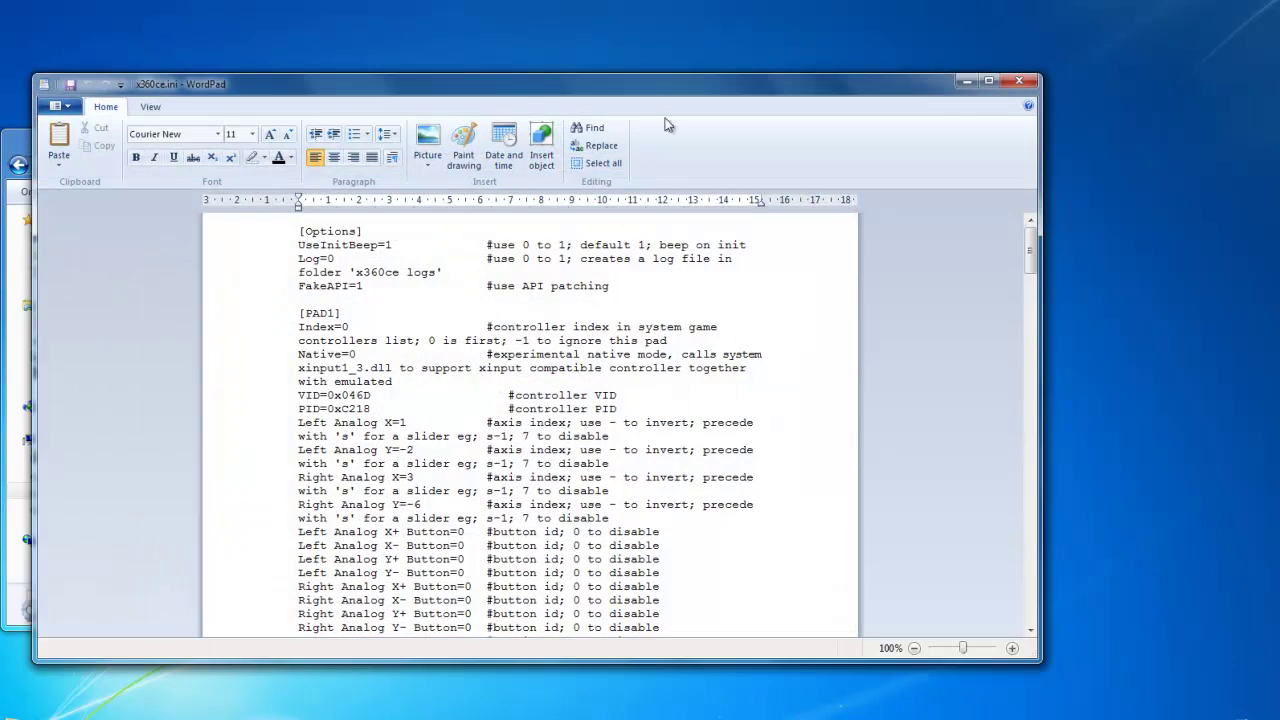
# - Move the x360ce.ini window to the side of the desktop and minimise the Mafia II pc folder window
pyautogui.moveTo(665, 92); pyautogui.dragTo(703, 142)
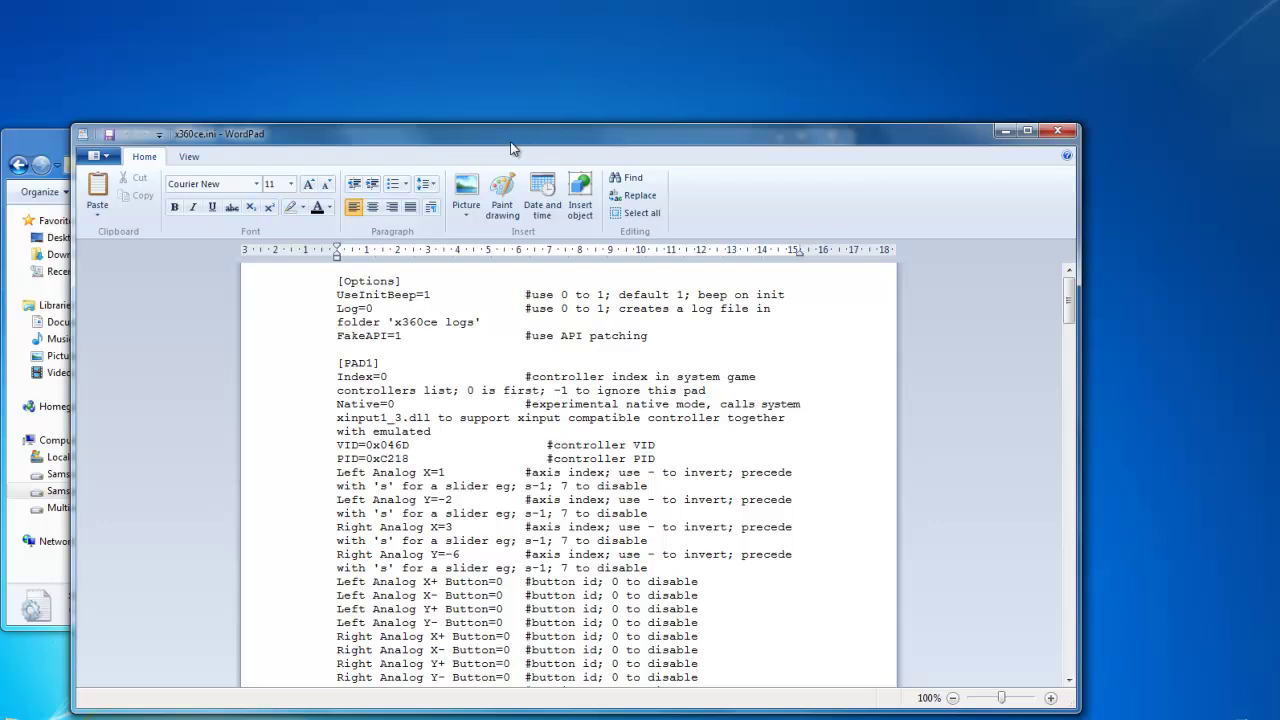
pyautogui.moveTo(485, 140); pyautogui.dragTo(1279, 94)
pyautogui.click(438, 146)
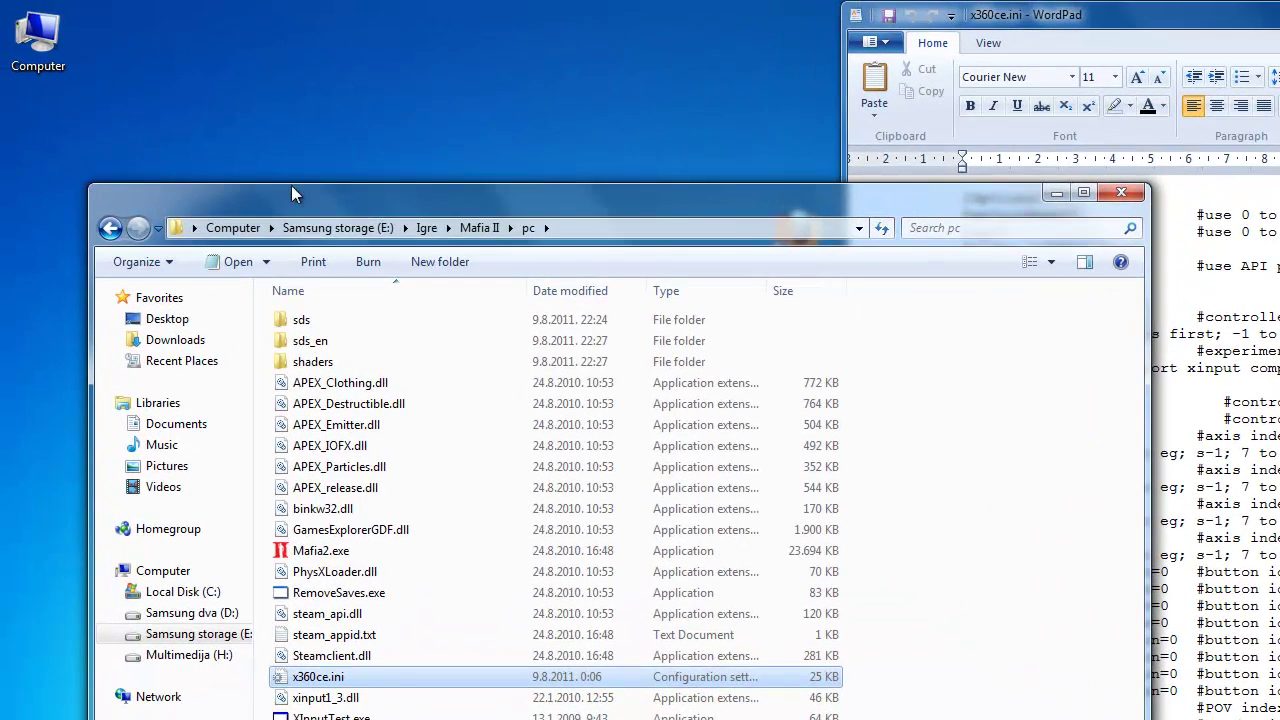
pyautogui.moveTo(537, 193); pyautogui.dragTo(506, 193)
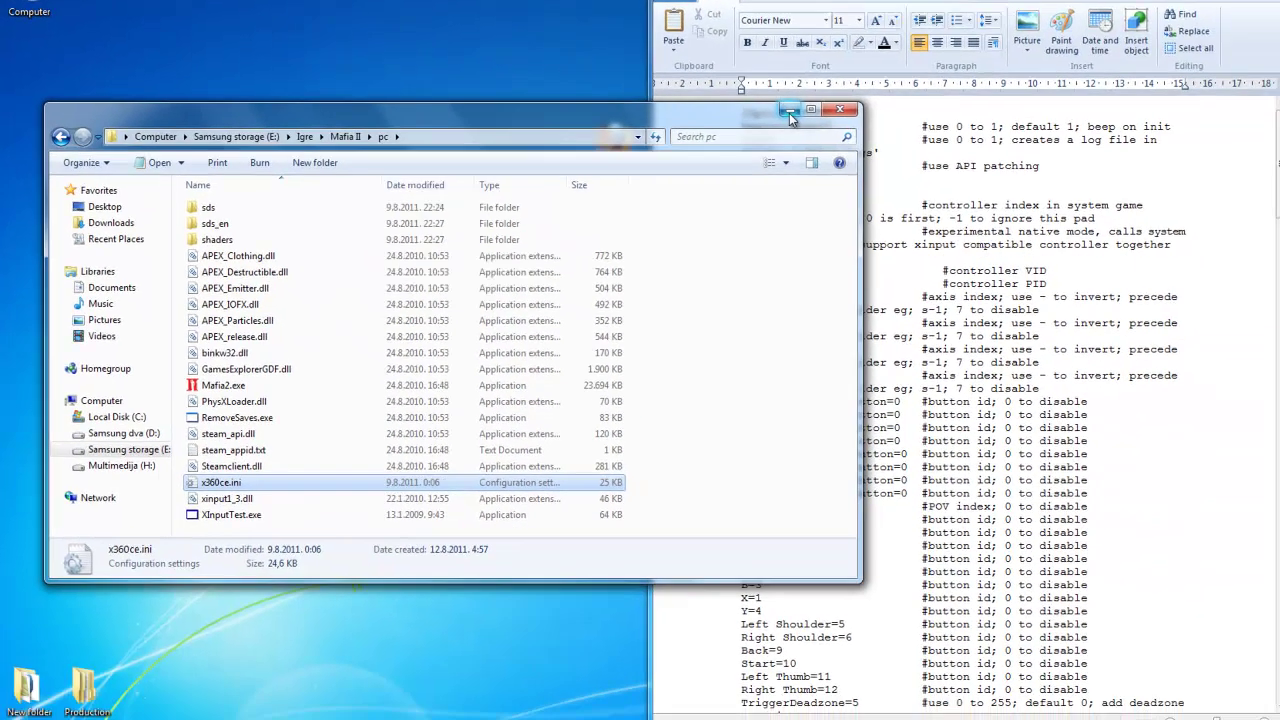
pyautogui.click(1025, 192)
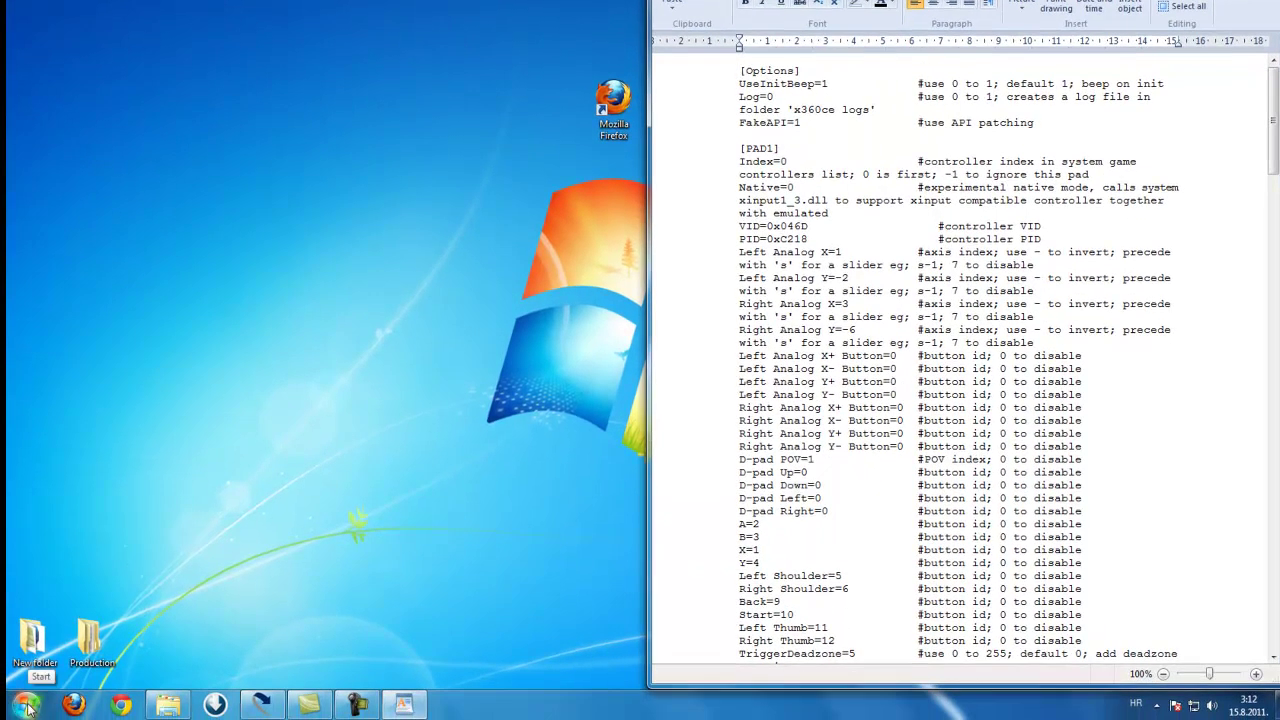
# - Open Device Manager from the computer's System properties and close both windows again
pyautogui.click(26, 705)
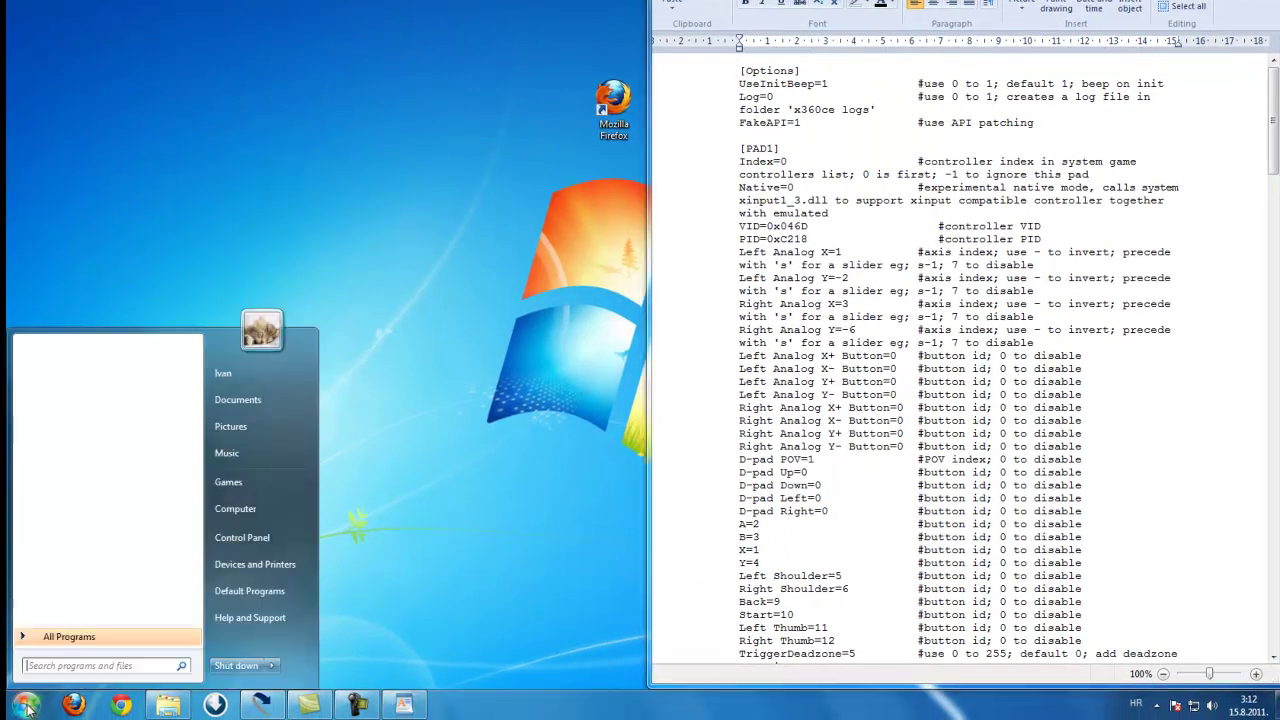
pyautogui.click(248, 512)
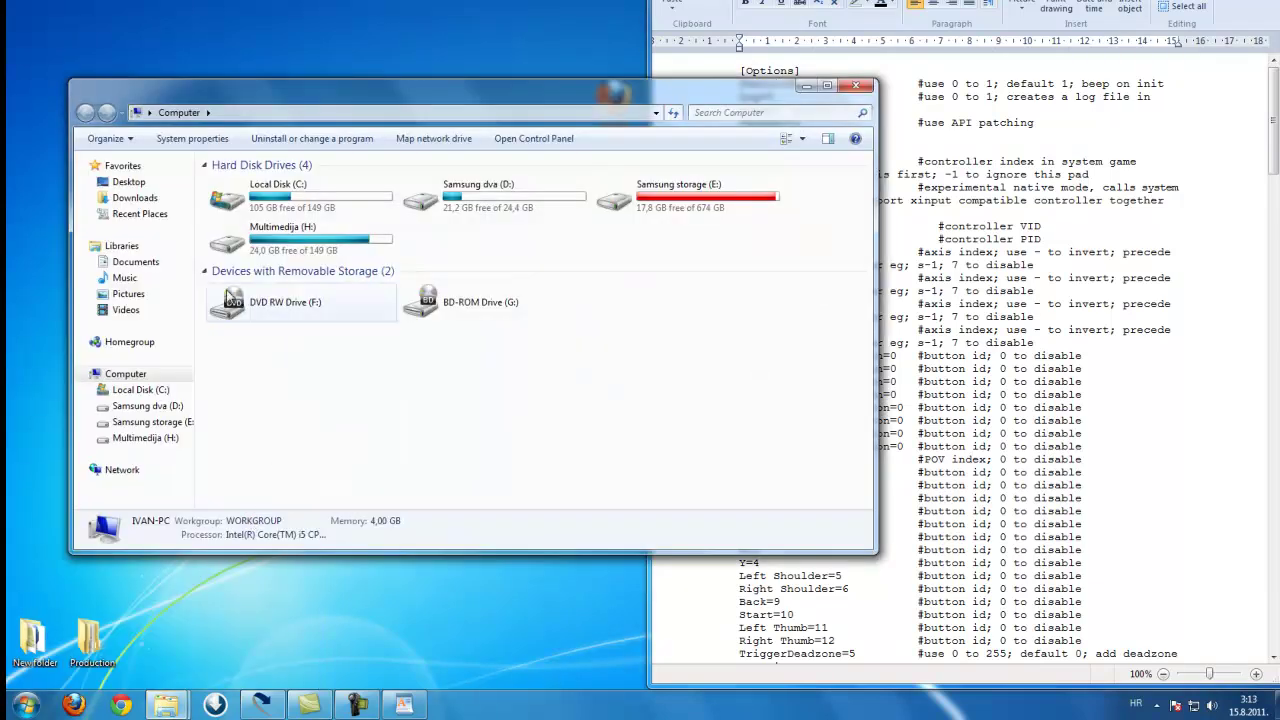
pyautogui.click(192, 142)
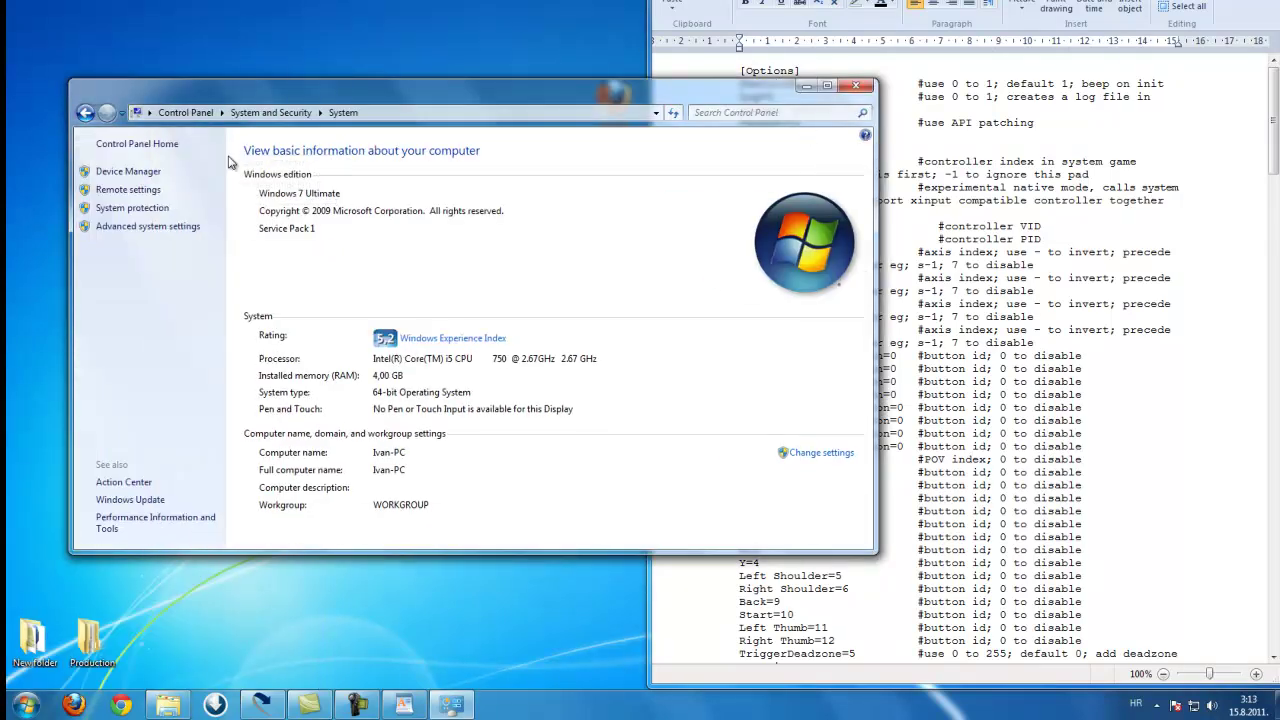
pyautogui.click(122, 172)
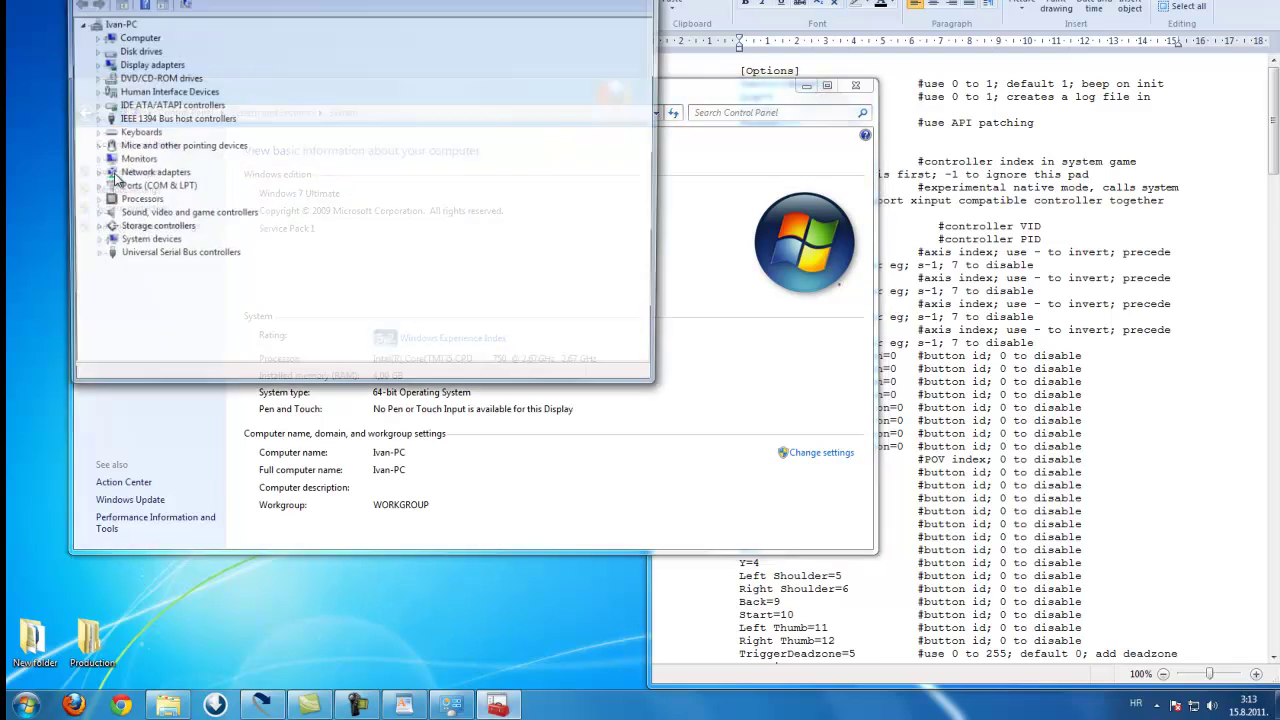
pyautogui.hotkey('alt', 'F4')
pyautogui.click(855, 85)
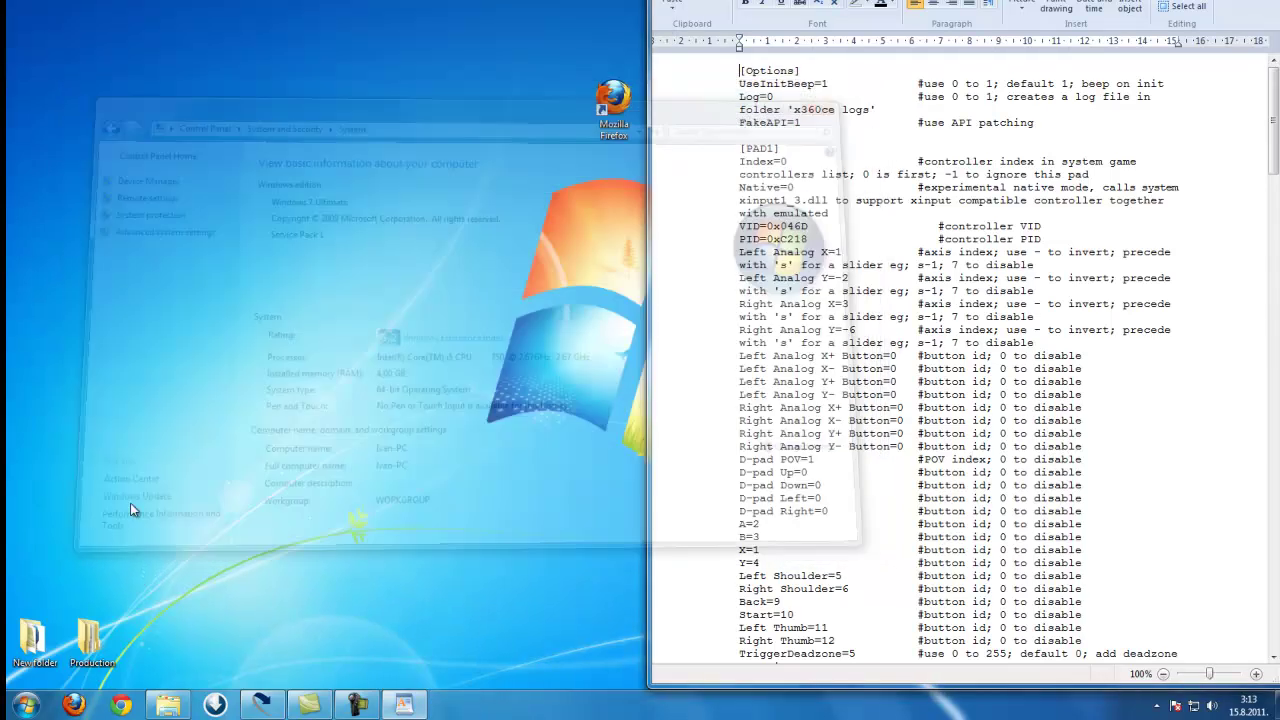
# - Open Device Manager from the Hardware and Sound settings, close Control Panel, and expand Human Interface Devices beside the ini file
pyautogui.click(25, 705)
pyautogui.click(242, 537)
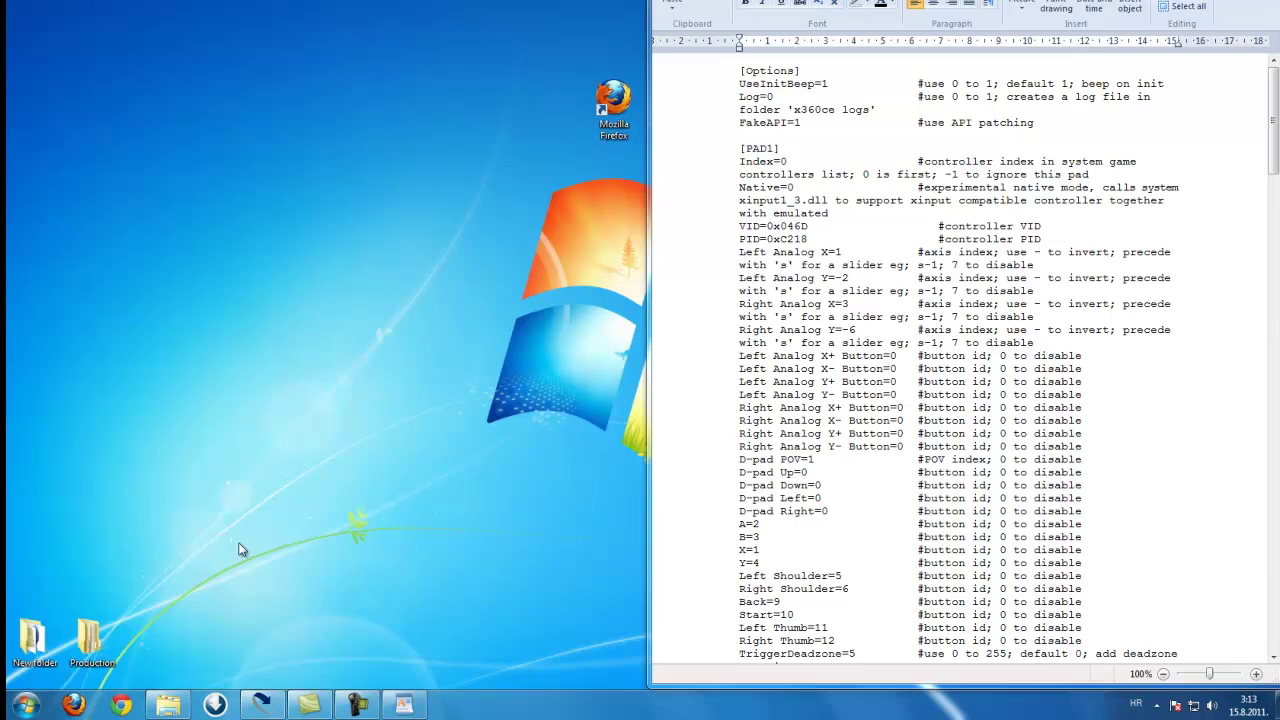
pyautogui.click(365, 283)
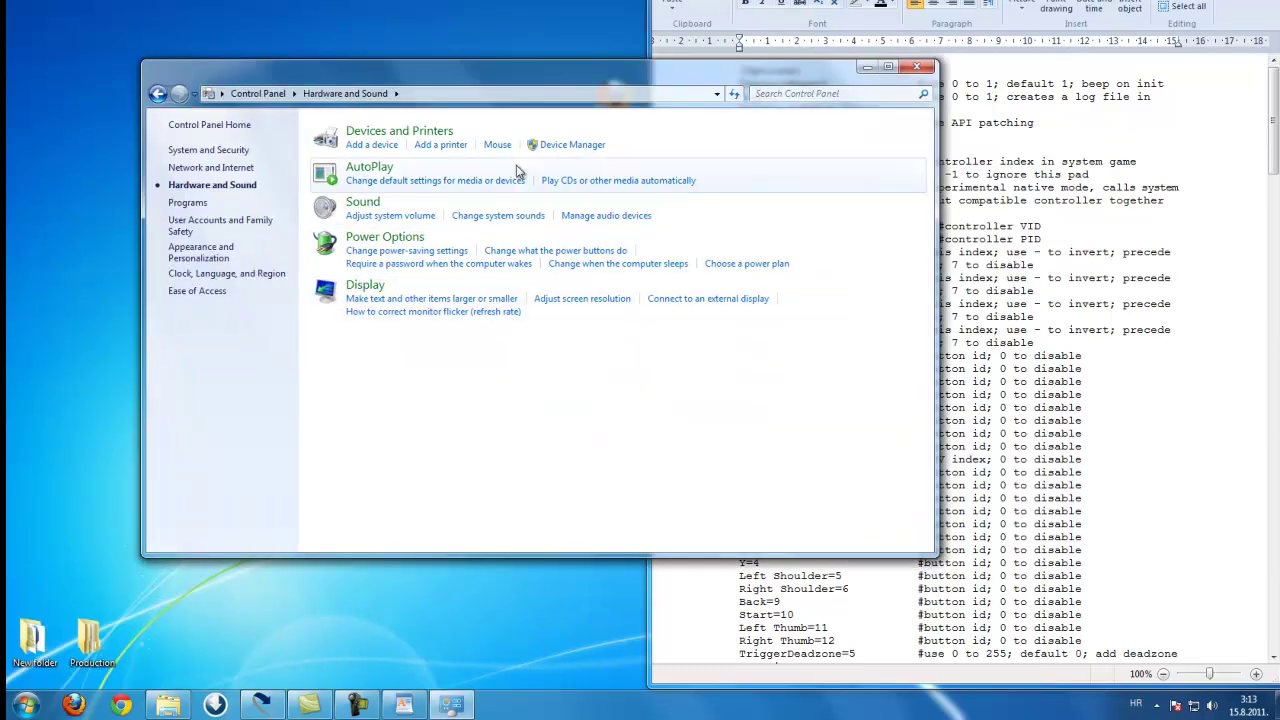
pyautogui.click(552, 147)
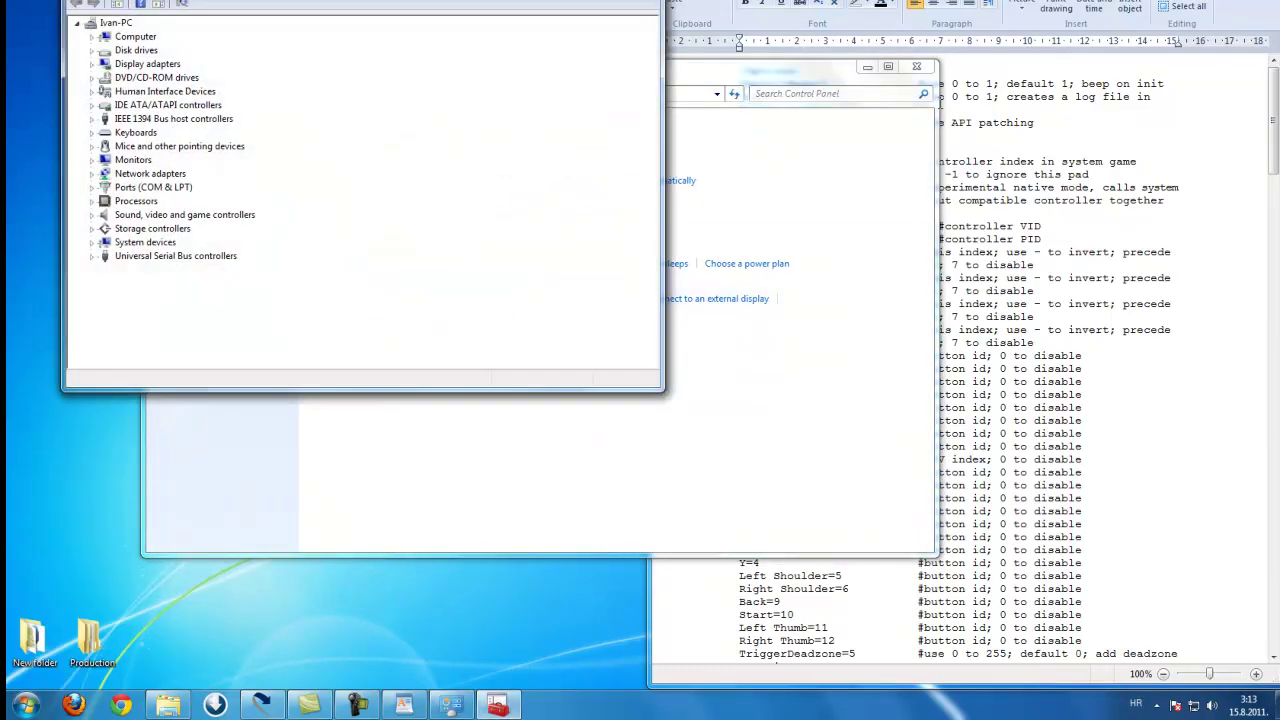
pyautogui.click(917, 68)
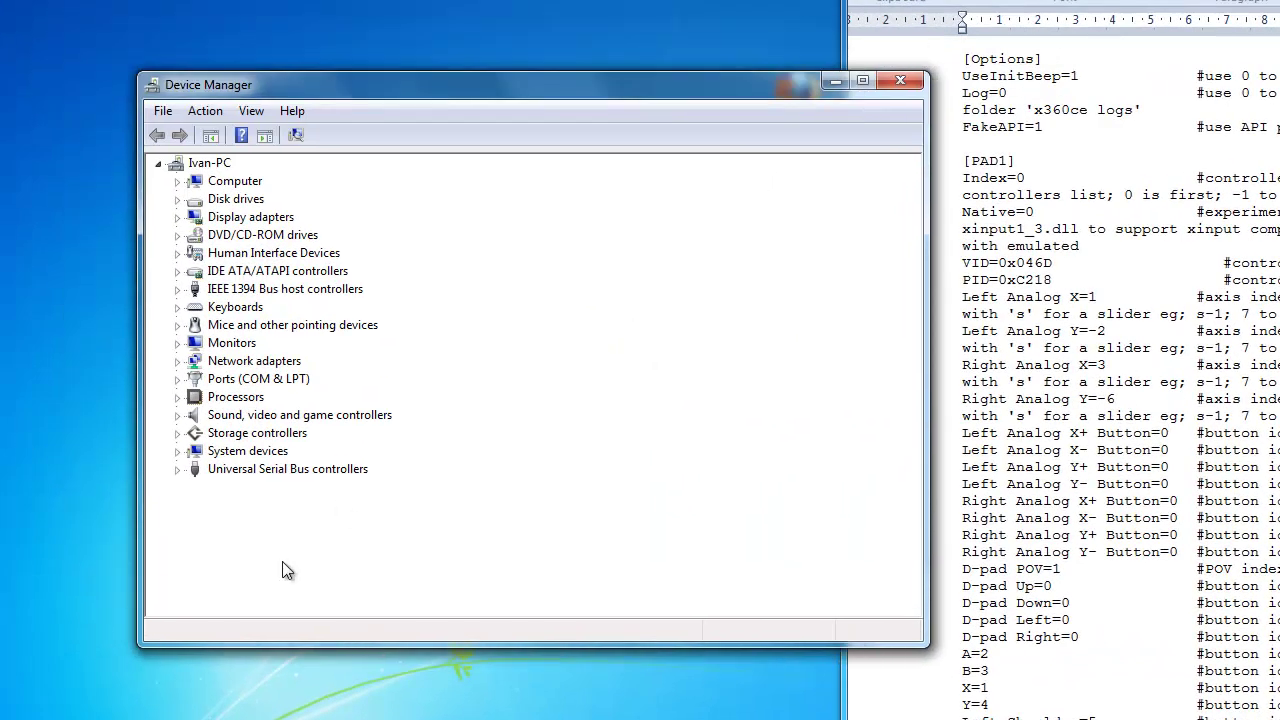
pyautogui.click(178, 253)
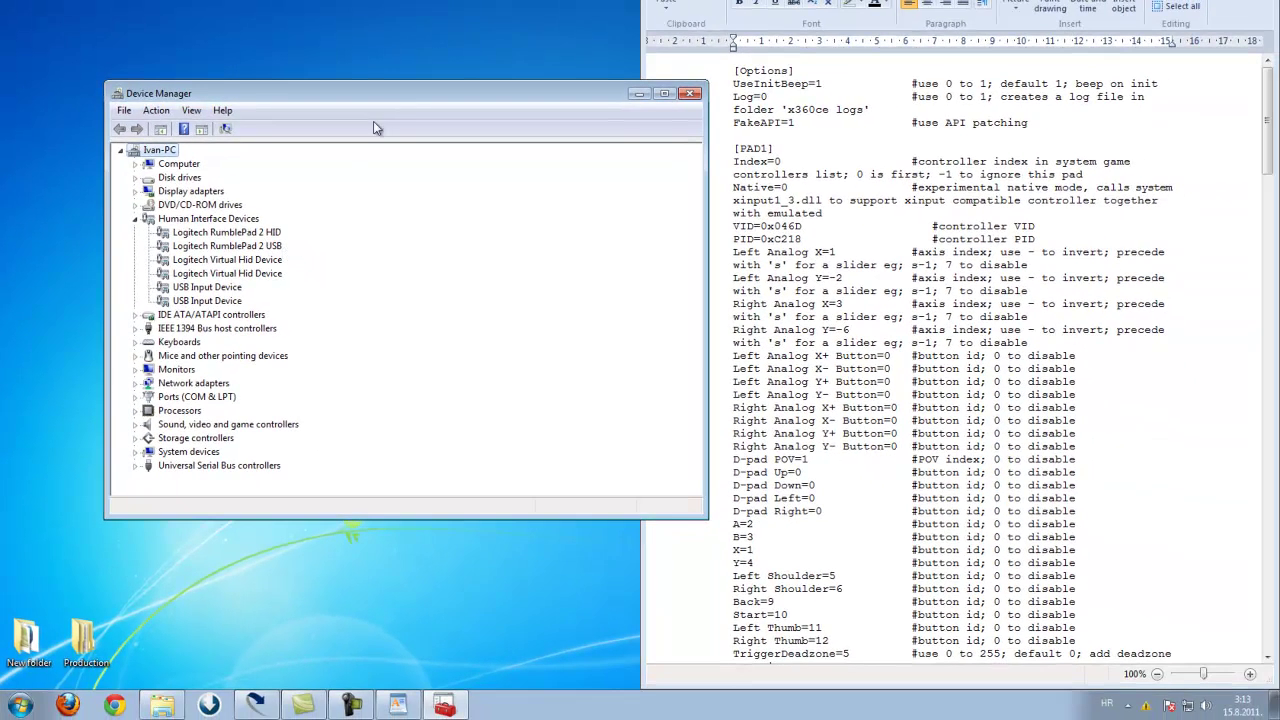
pyautogui.moveTo(408, 100); pyautogui.dragTo(338, 108)
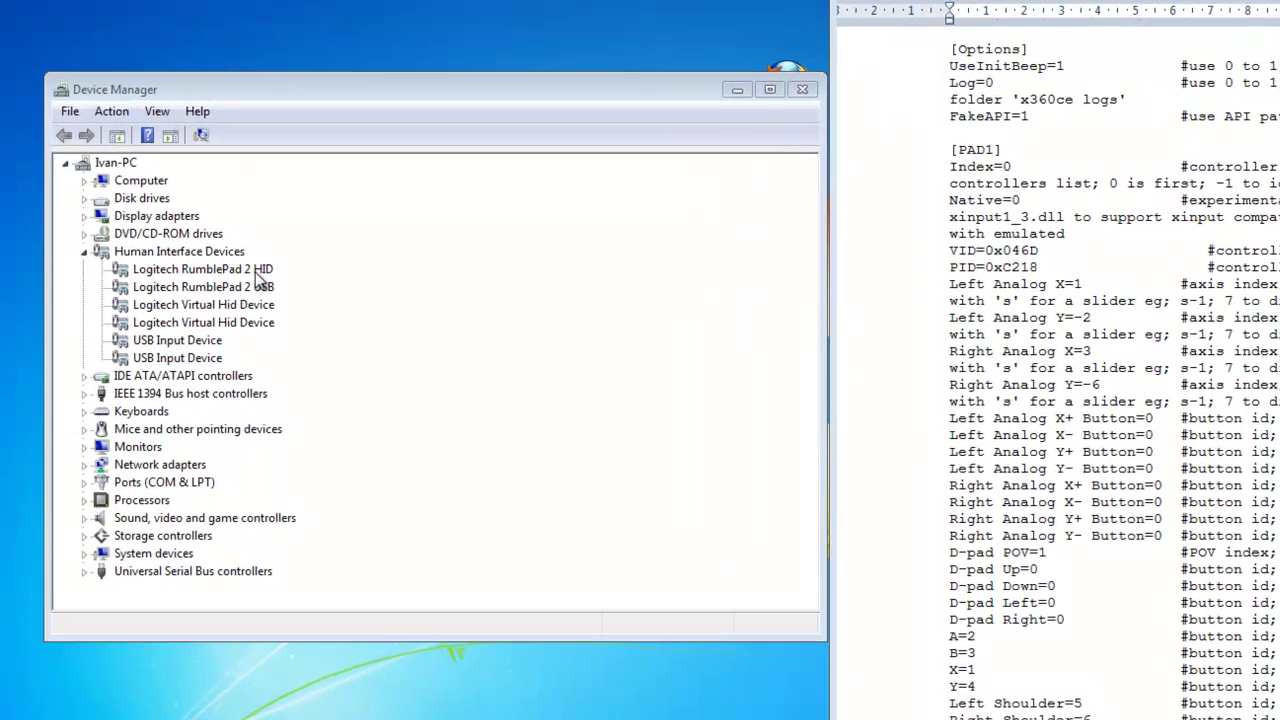
# - Display the Hardware Ids in the Logitech RumblePad 2 HID properties and select the HID\VID_046D&PID_C218 entry
pyautogui.click(258, 271)
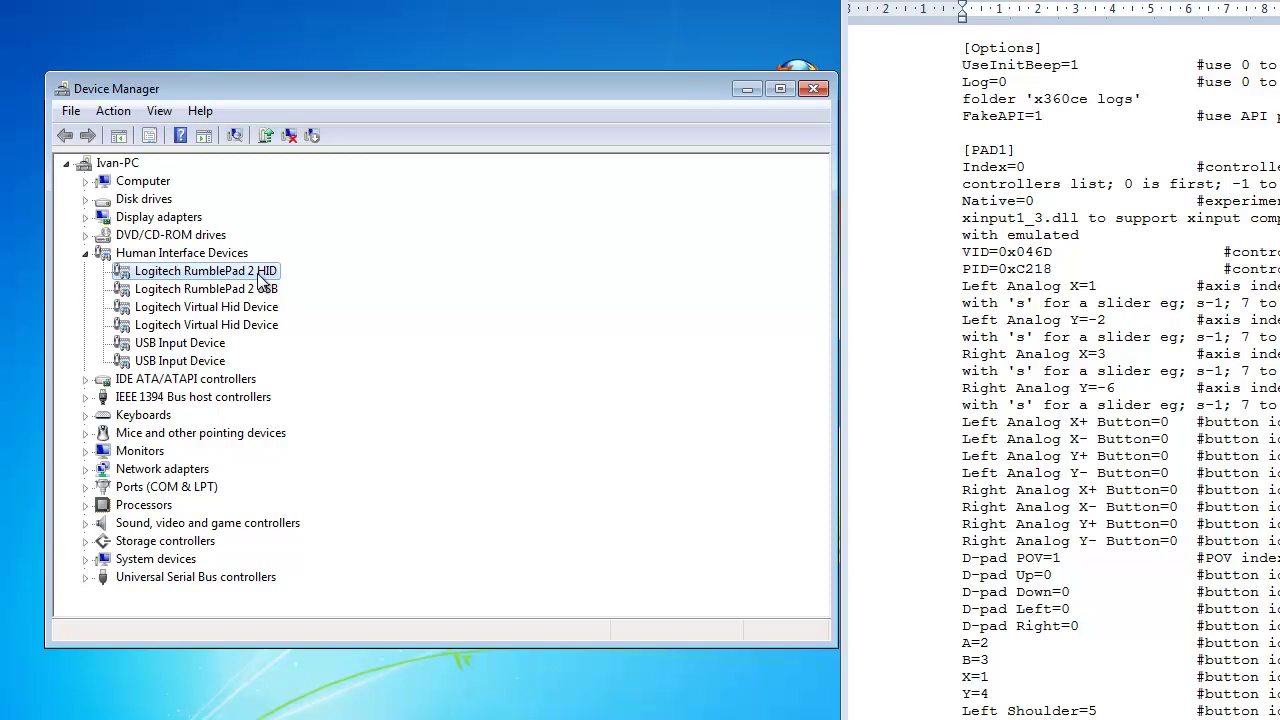
pyautogui.rightClick(258, 277)
pyautogui.click(311, 390)
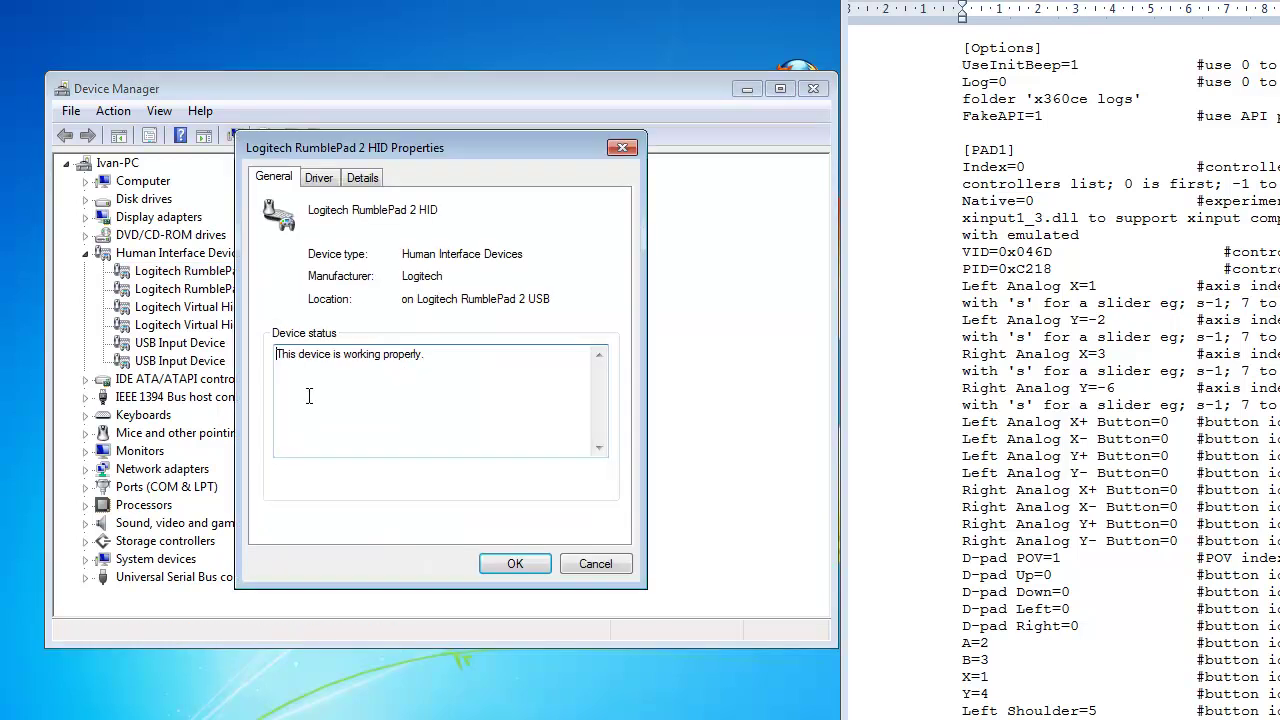
pyautogui.click(364, 178)
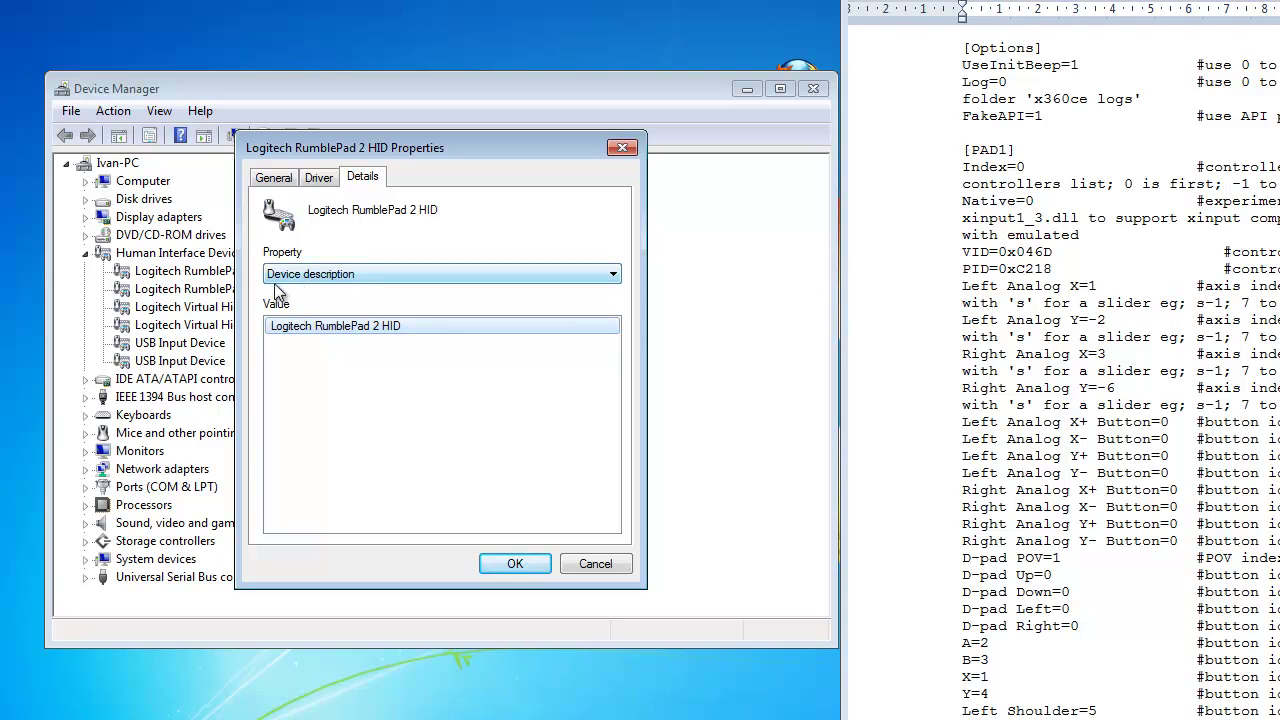
pyautogui.click(318, 276)
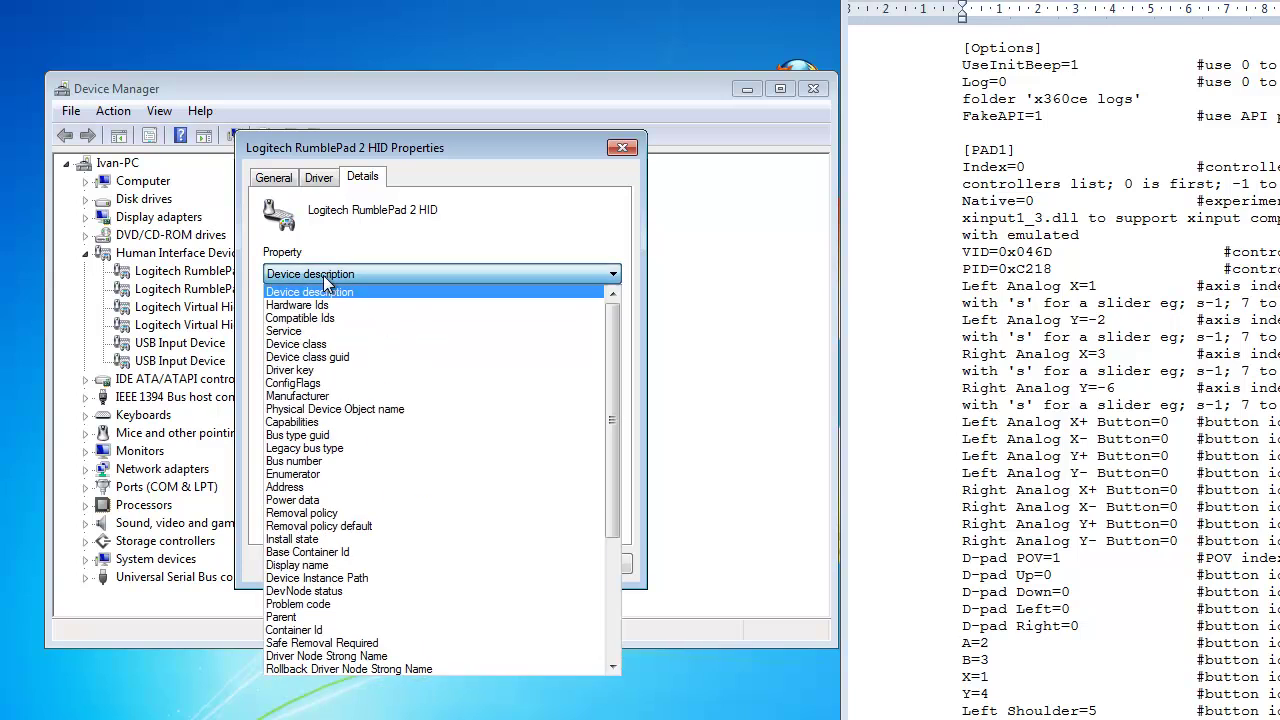
pyautogui.click(315, 305)
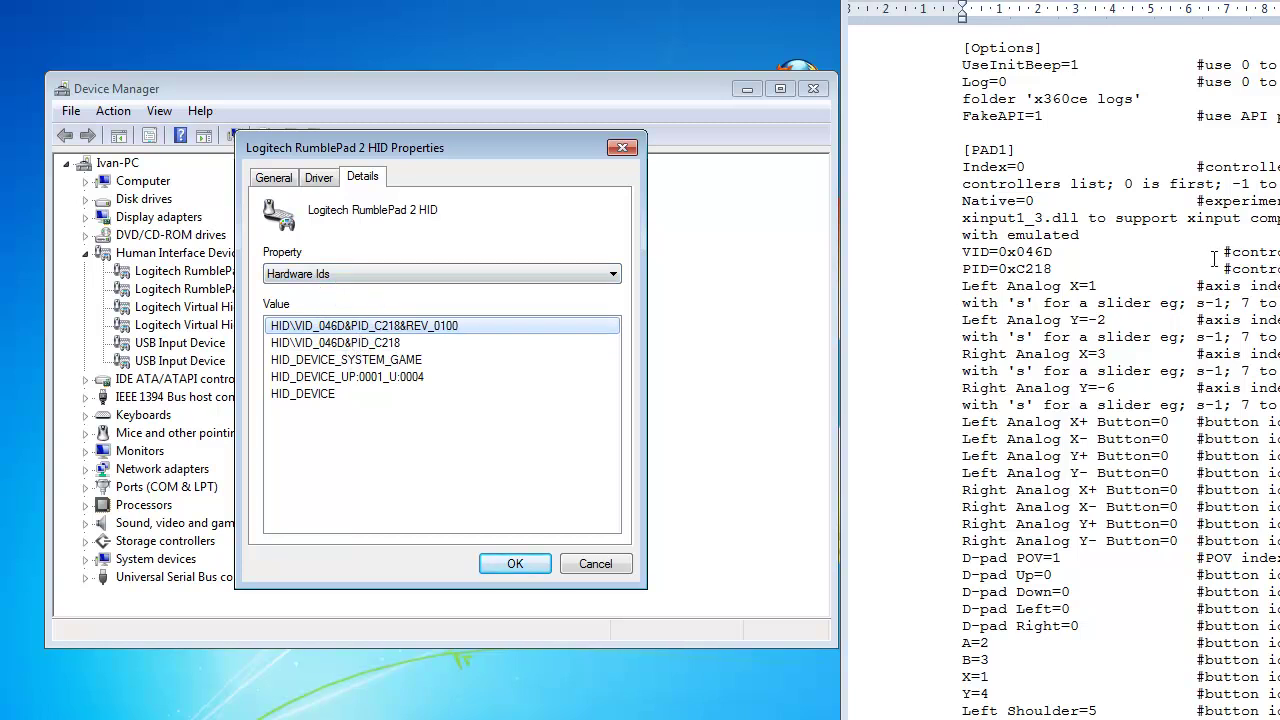
pyautogui.click(308, 344)
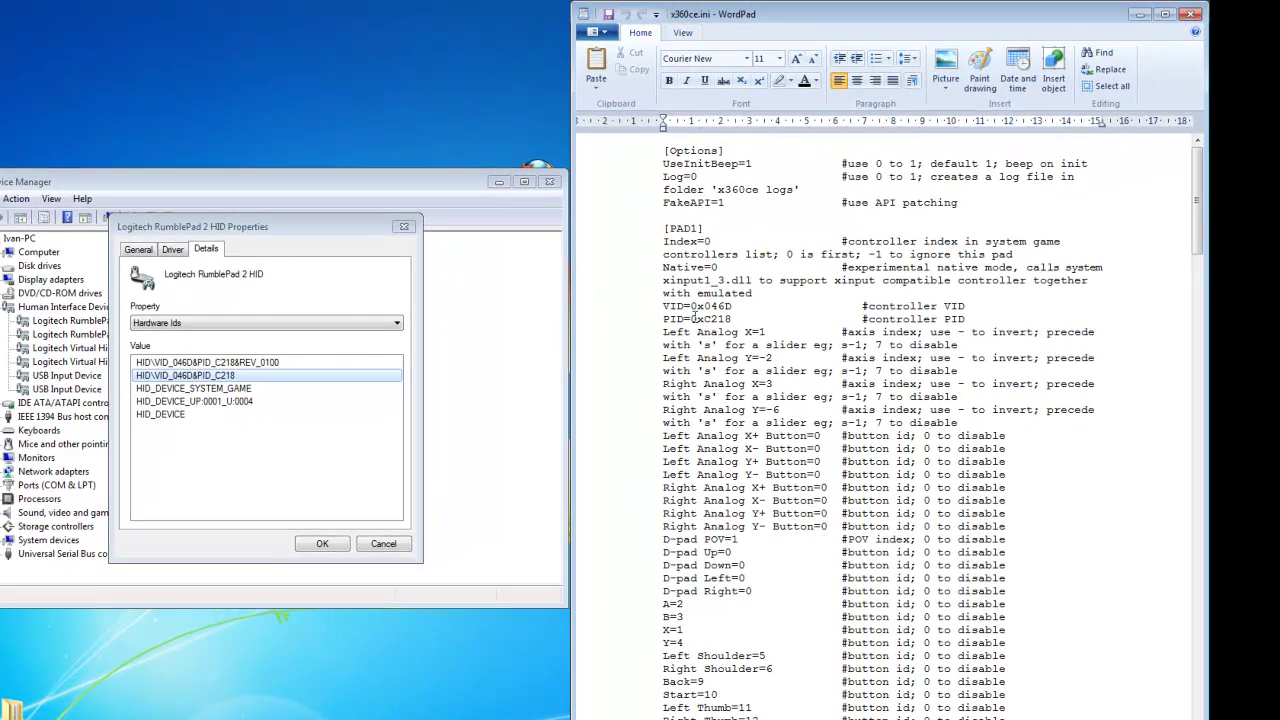
# - Check the VID and PID values in the [PAD1] section of x360ce.ini against the gamepad's hardware ID
pyautogui.moveTo(675, 306); pyautogui.dragTo(684, 308)
pyautogui.click(703, 310)
pyautogui.moveTo(688, 307); pyautogui.dragTo(860, 307)
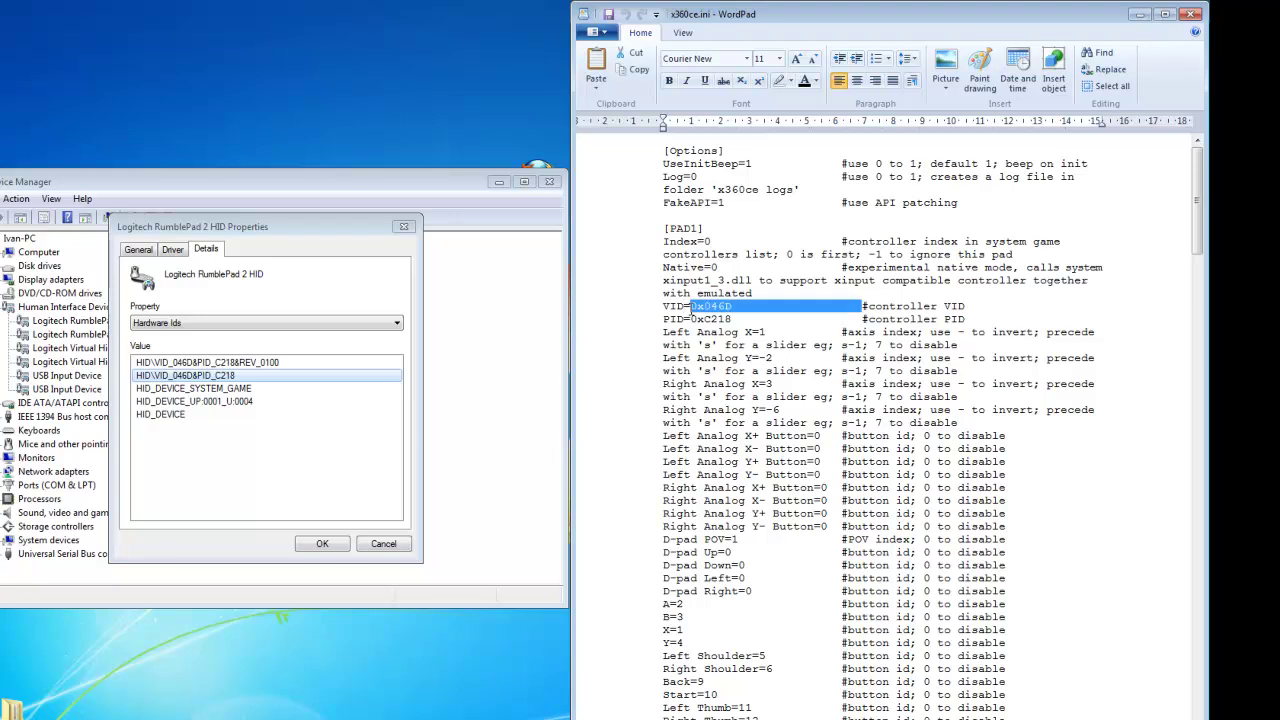
pyautogui.click(696, 307)
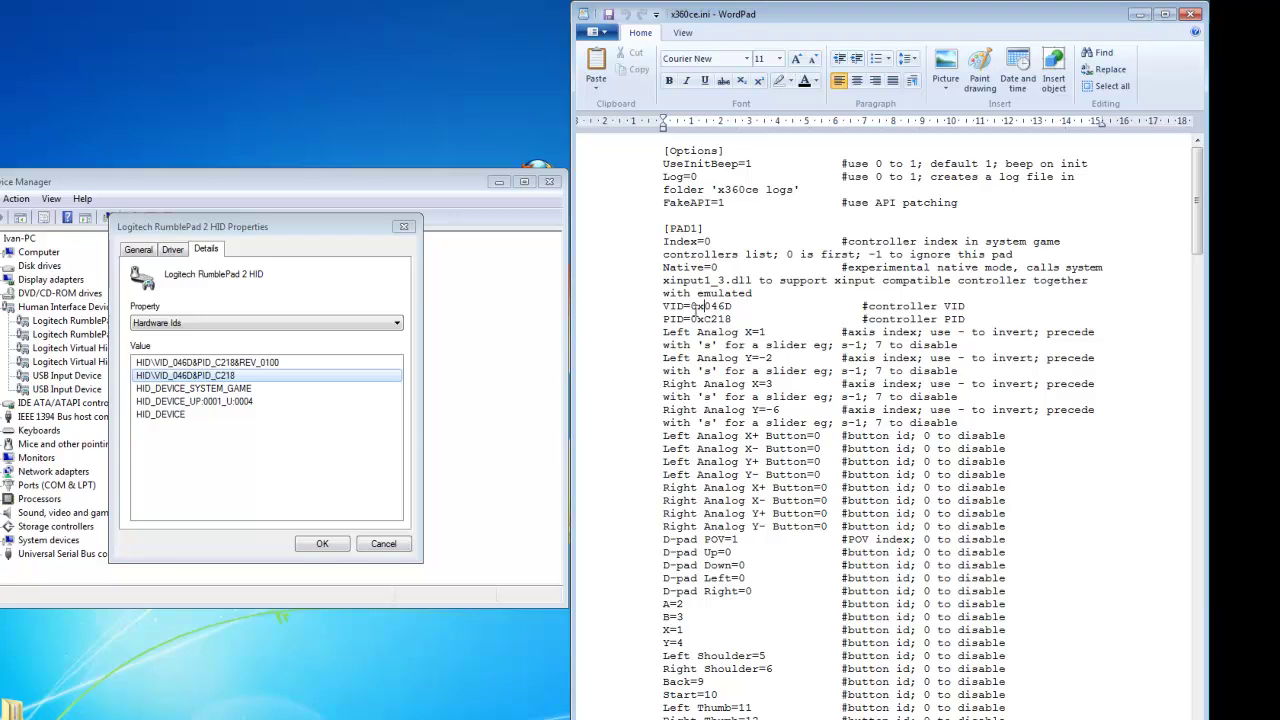
pyautogui.moveTo(696, 307); pyautogui.dragTo(690, 307)
pyautogui.click(706, 307)
pyautogui.click(184, 378)
pyautogui.moveTo(705, 318); pyautogui.dragTo(740, 318)
pyautogui.click(750, 318)
pyautogui.scroll(-4, 632, 90)
pyautogui.scroll(4, 632, 90)
# - Close the gamepad's properties and Device Manager, and move the x360ce.ini window lower on the desktop
pyautogui.click(322, 546)
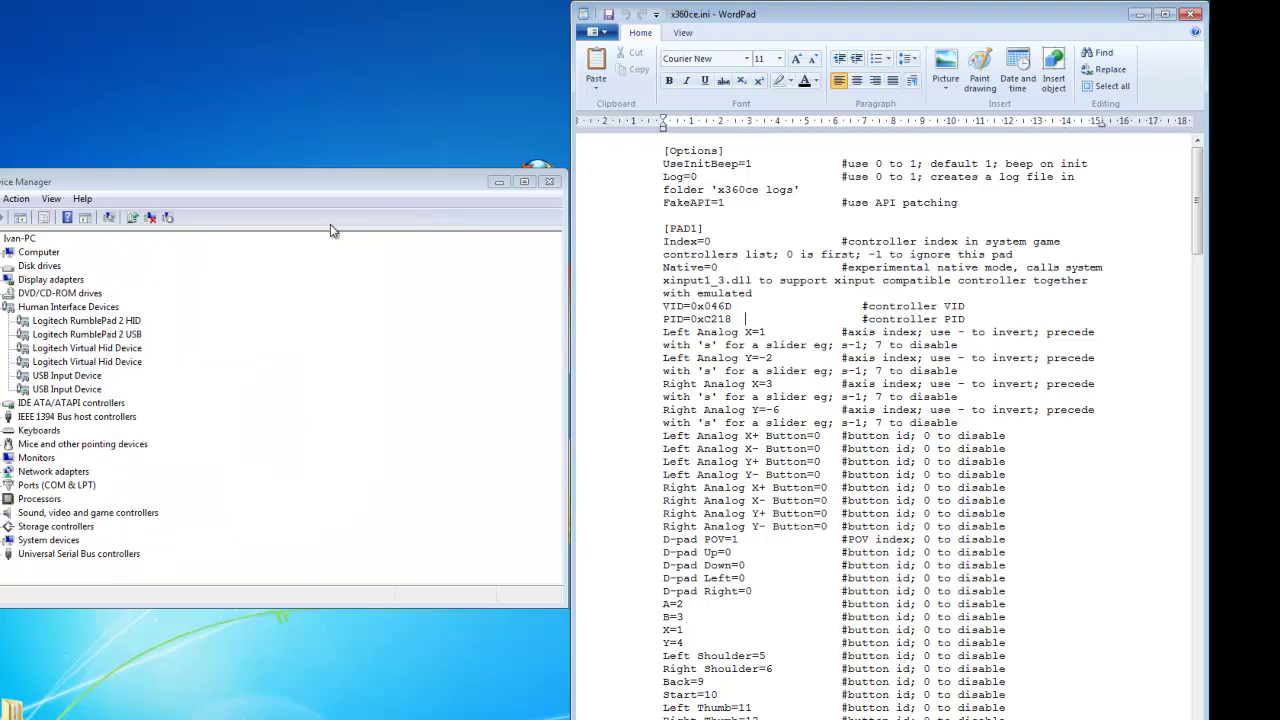
pyautogui.click(549, 182)
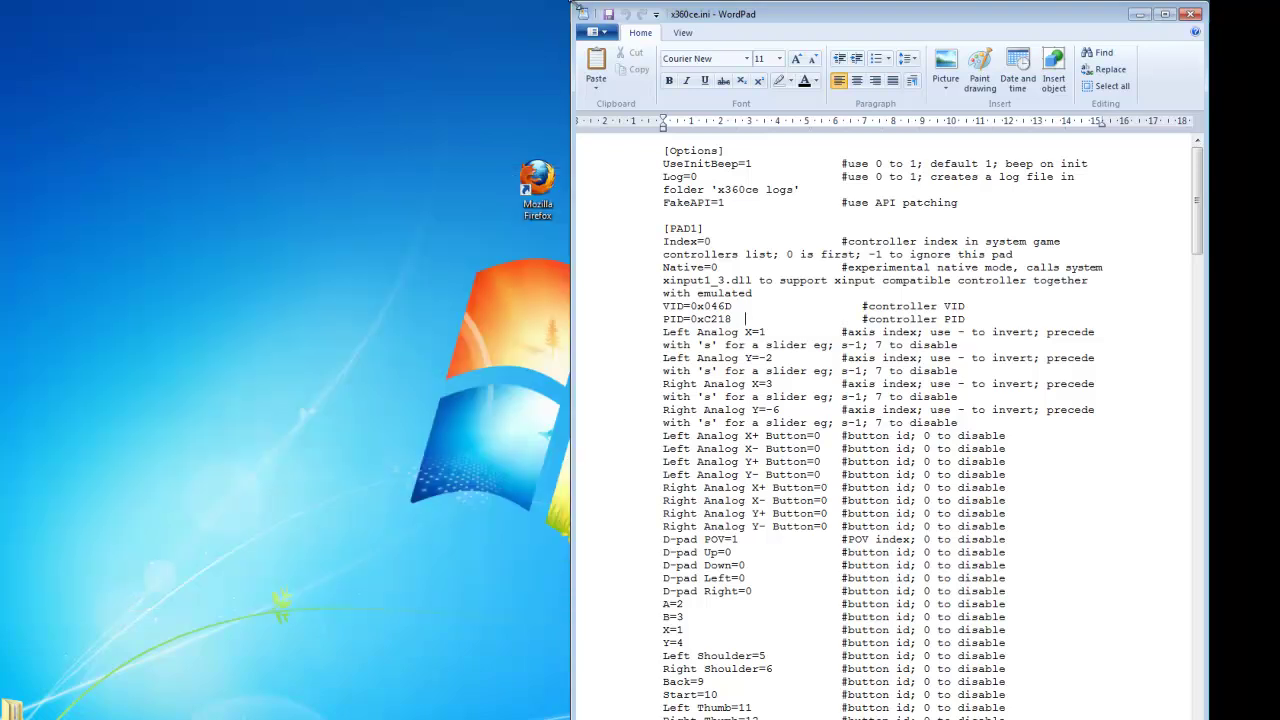
pyautogui.moveTo(703, 13); pyautogui.dragTo(672, 148)
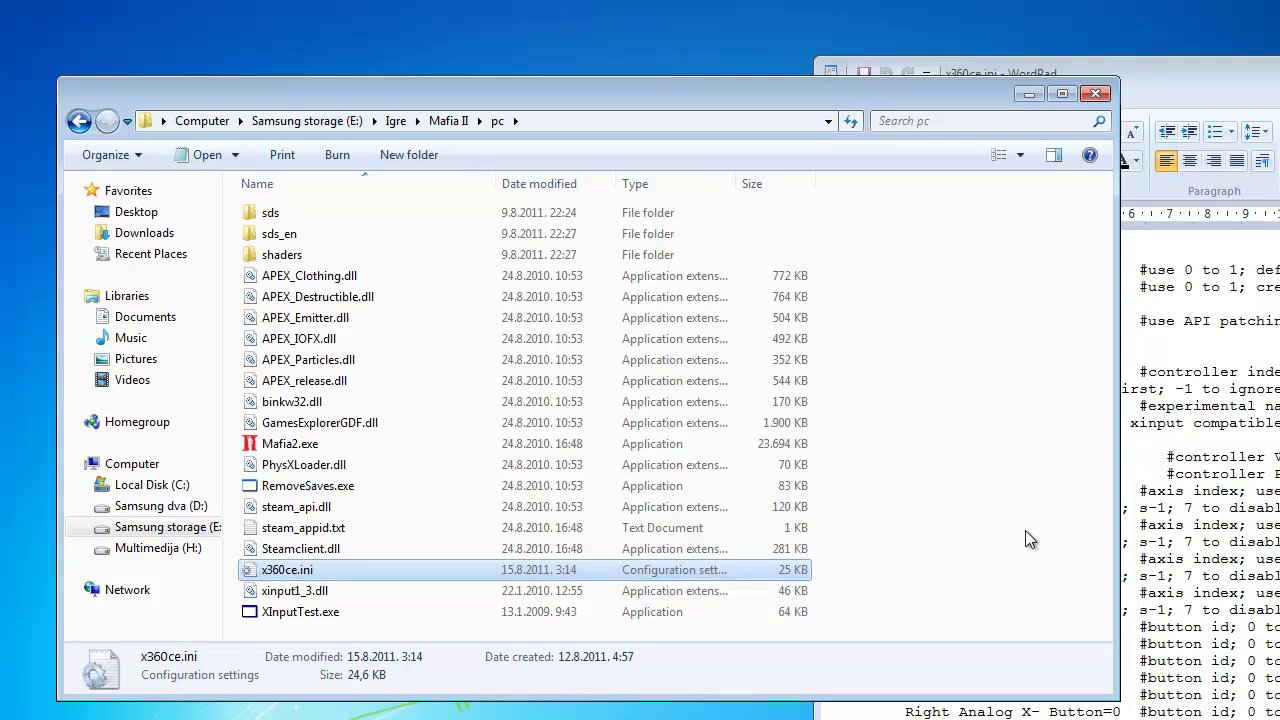
# - Run XInputTest.exe from the Mafia II pc folder, reposition its window, and clear the x360ce.ini window off the desktop
pyautogui.click(336, 629)
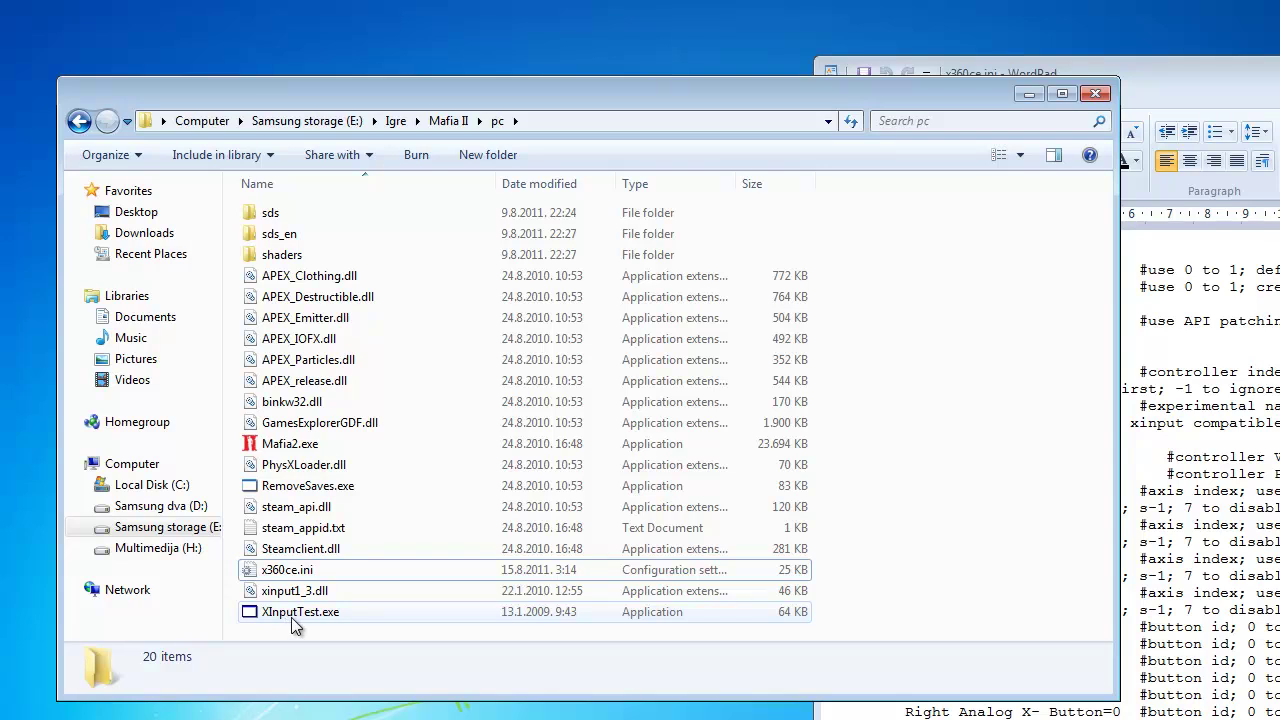
pyautogui.doubleClick(291, 612)
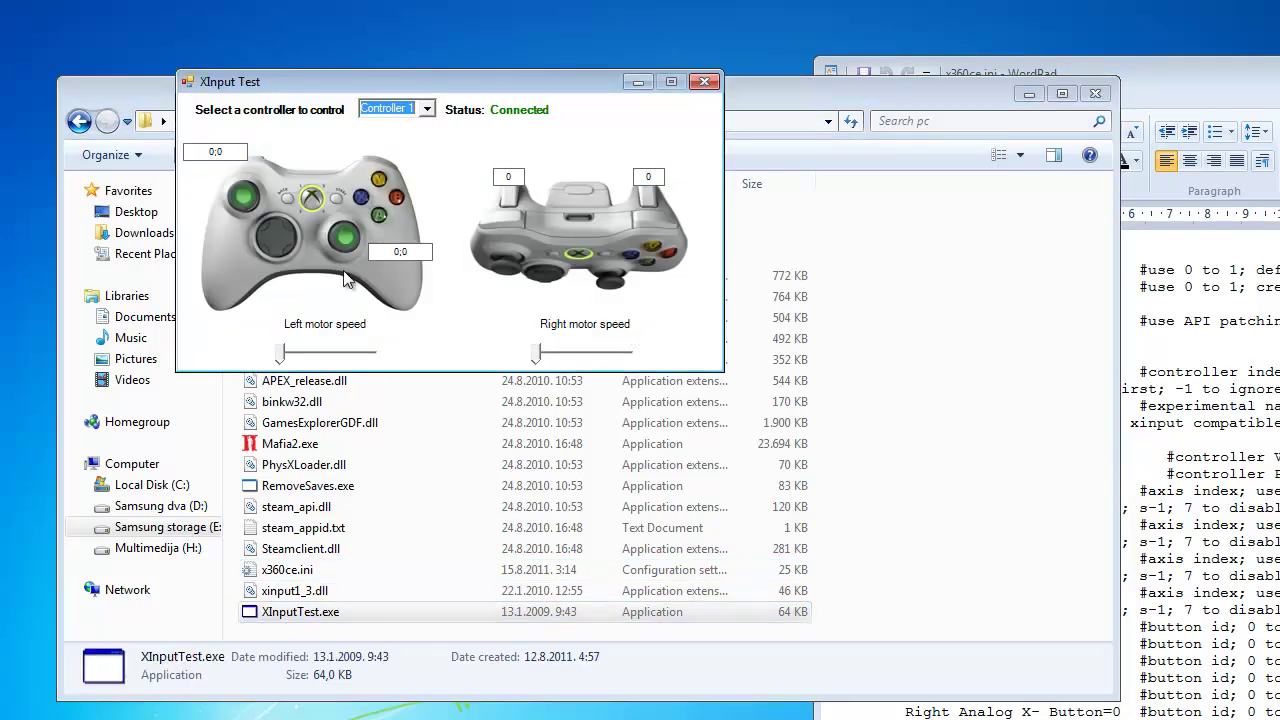
pyautogui.moveTo(441, 83); pyautogui.dragTo(500, 164)
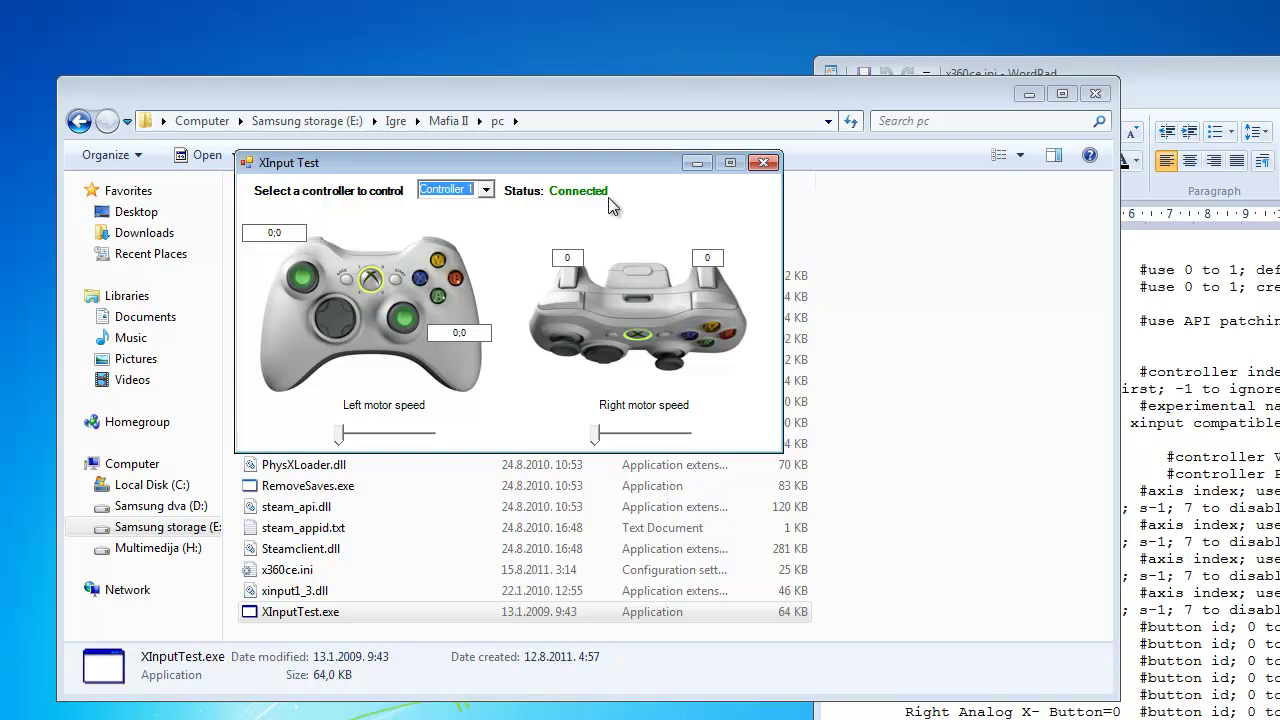
pyautogui.click(1086, 470)
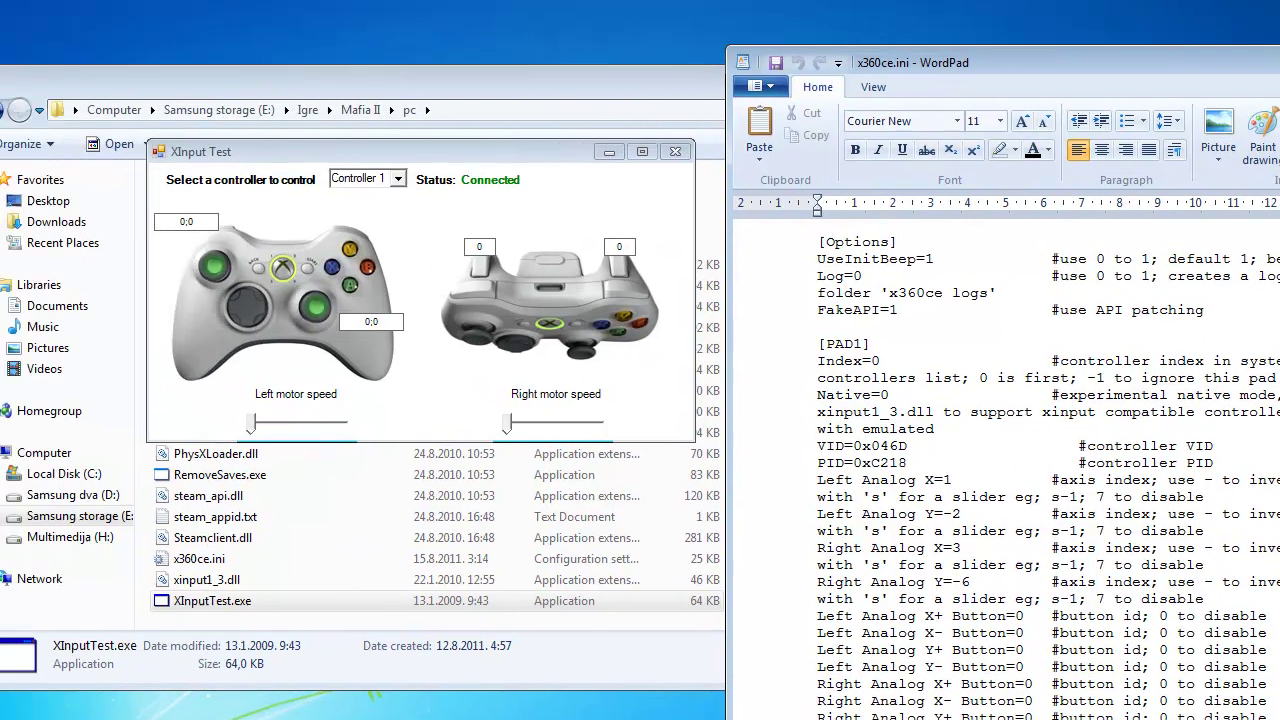
pyautogui.click(1101, 21)
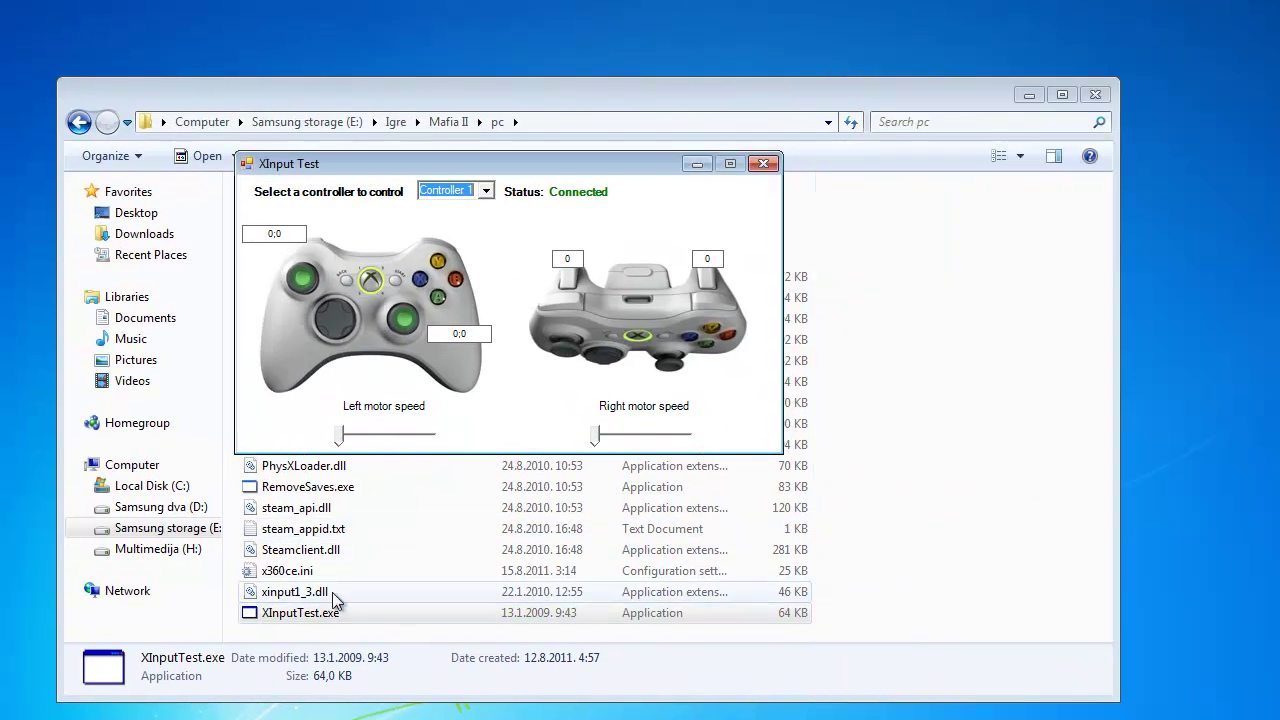
# - Move the XInput Test window aside and open x360ce.ini from the Mafia II pc folder with WordPad
pyautogui.moveTo(564, 165); pyautogui.dragTo(749, 238)
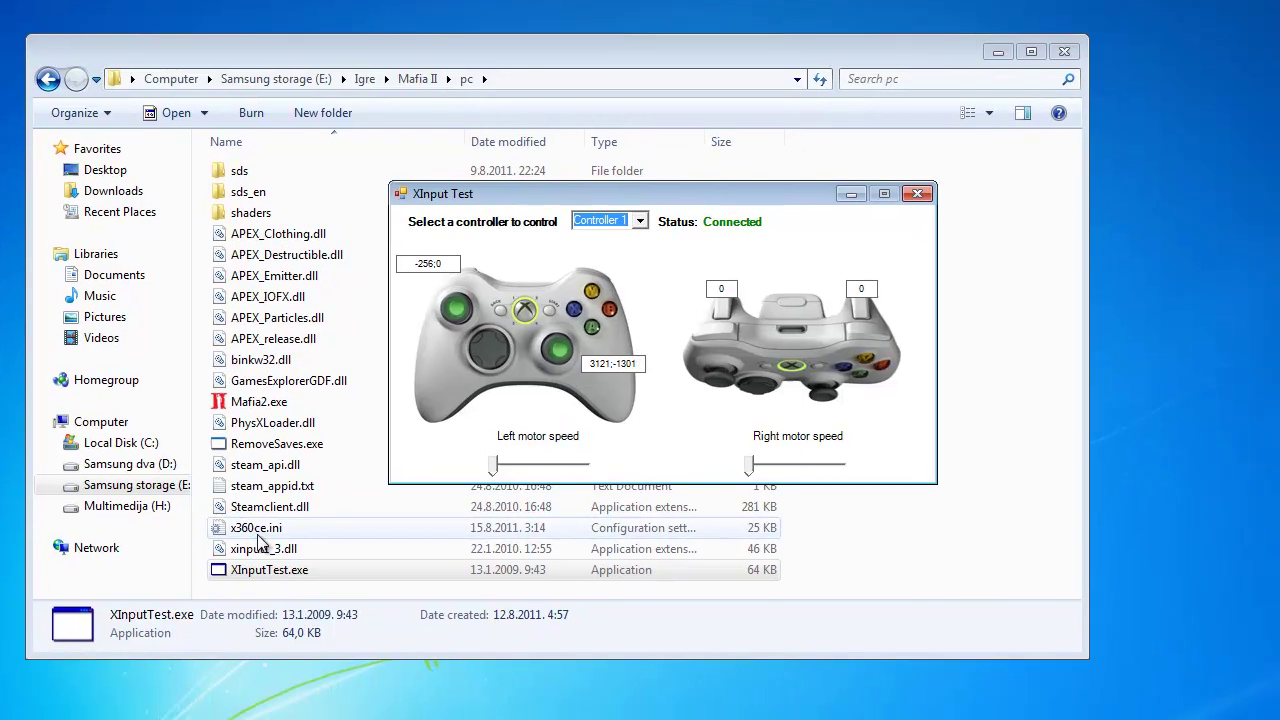
pyautogui.click(257, 530)
pyautogui.rightClick(257, 530)
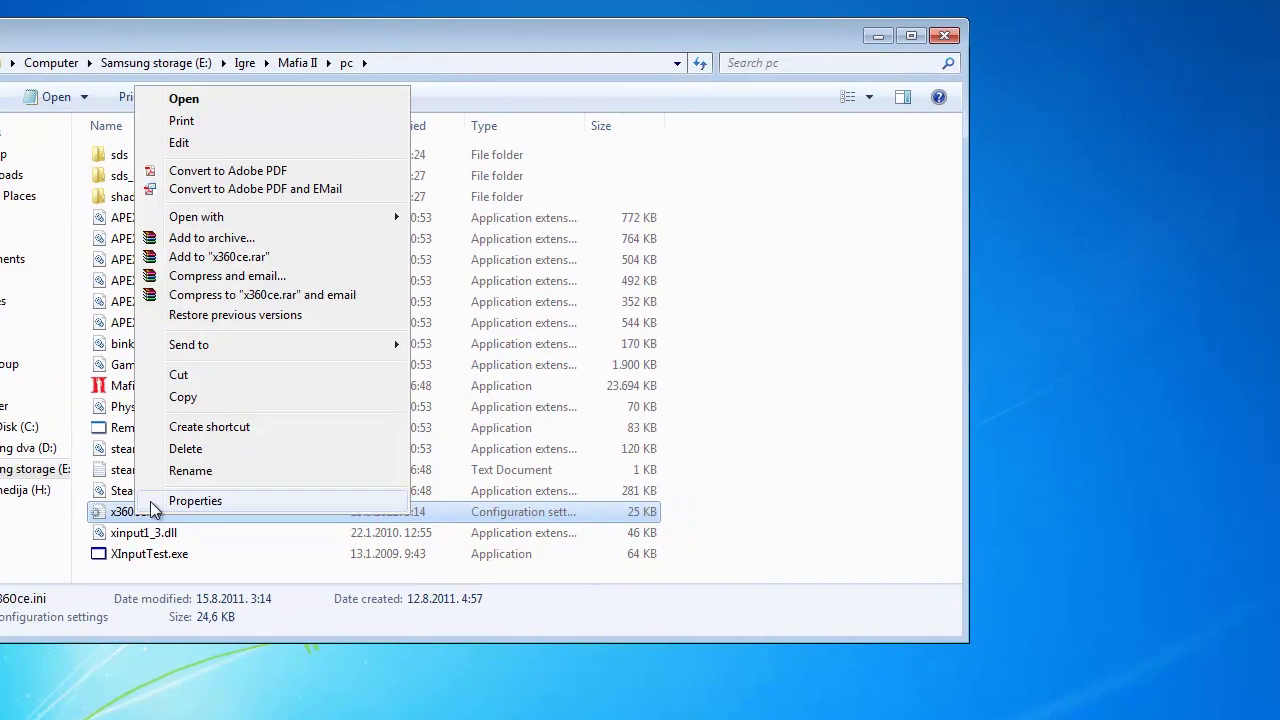
pyautogui.moveTo(389, 219)
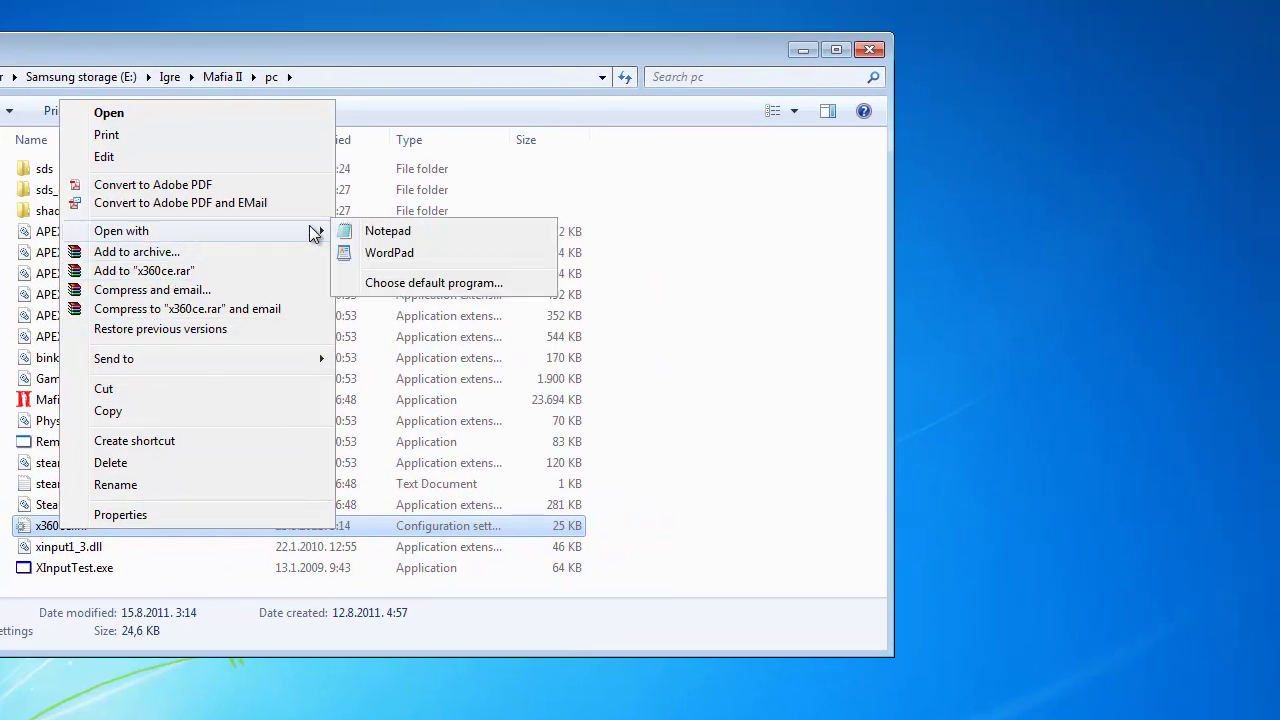
pyautogui.click(409, 254)
# - Locate the A, B, X and Y button mappings under [PAD1] and show the XInput Test window beside them
pyautogui.scroll(-2, 853, 518)
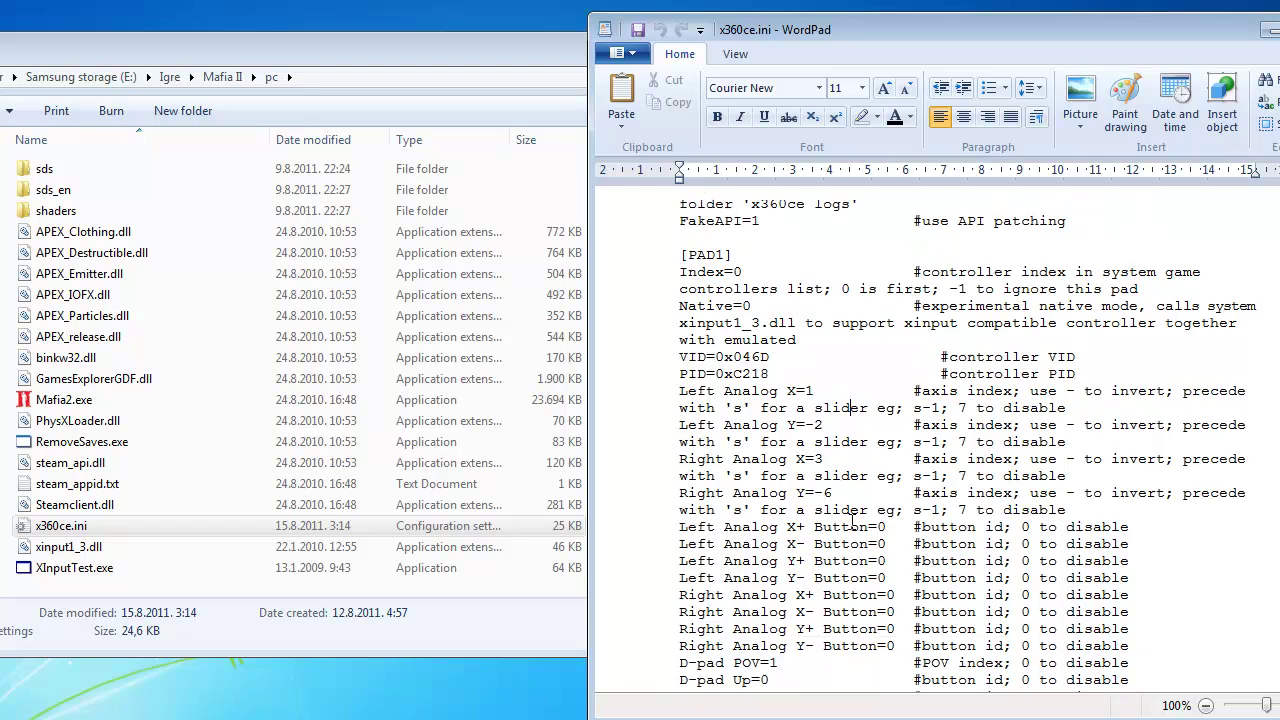
pyautogui.scroll(-6, 853, 518)
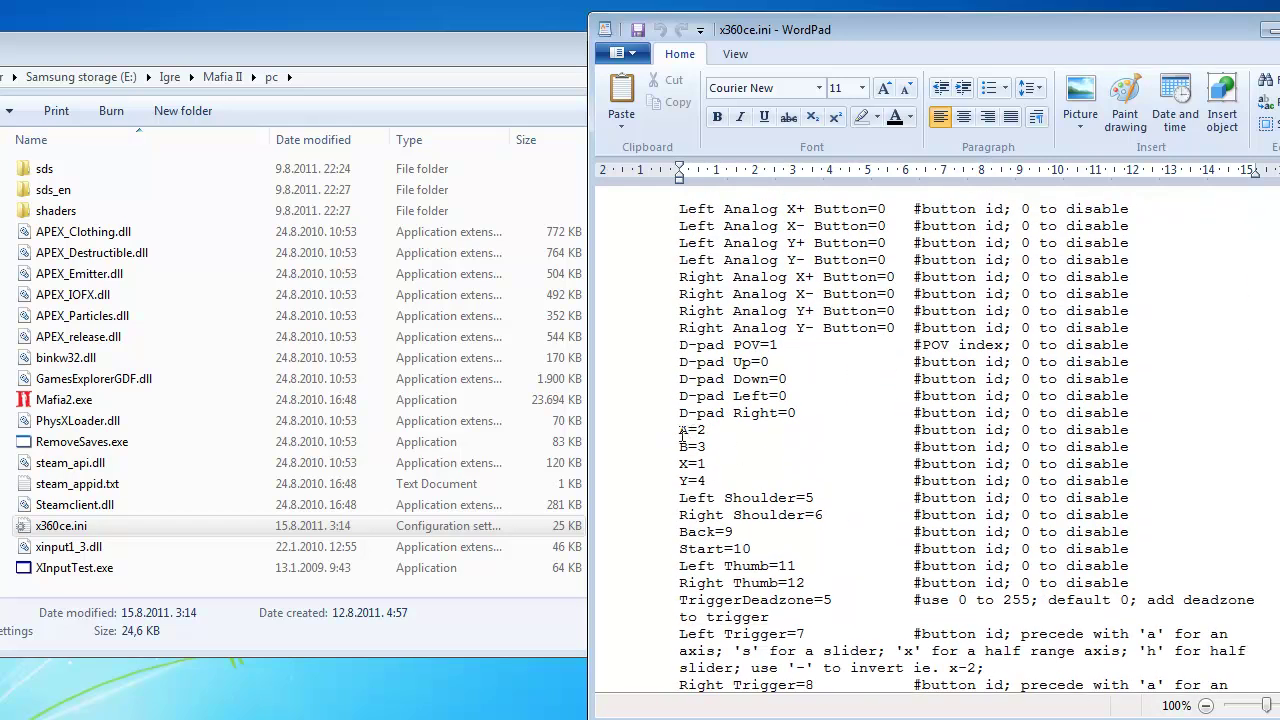
pyautogui.click(684, 478)
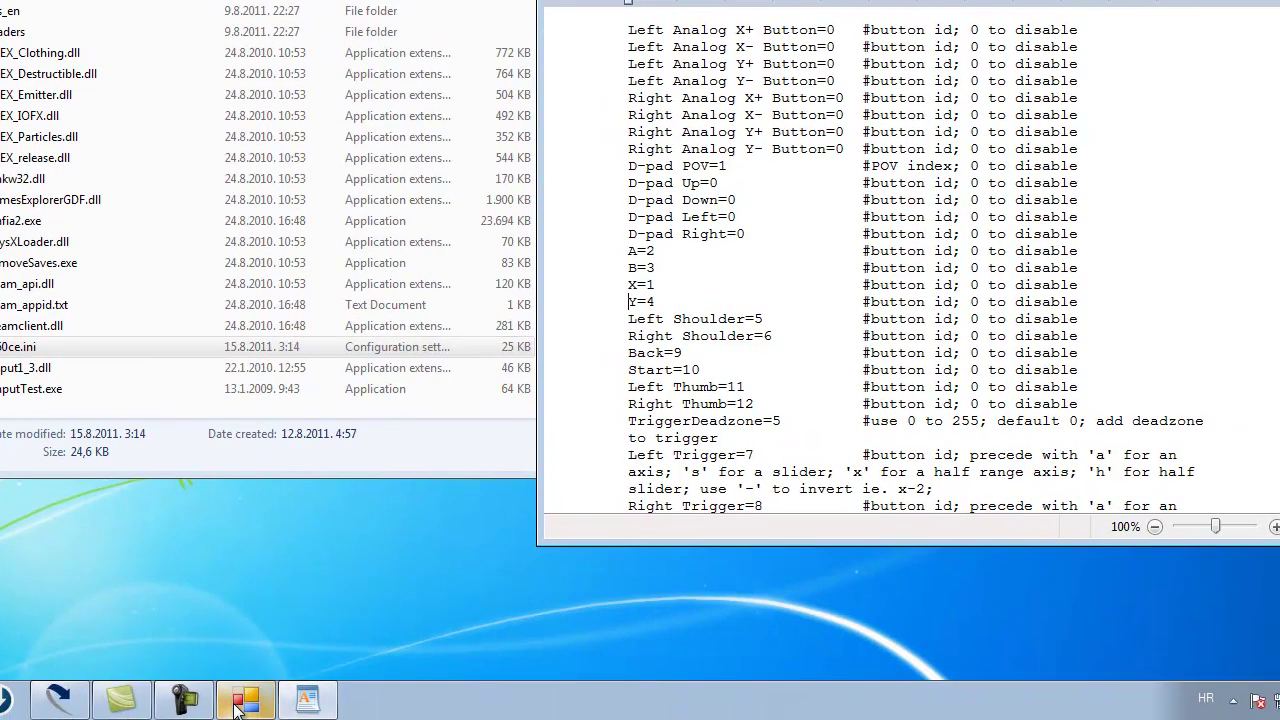
pyautogui.click(240, 703)
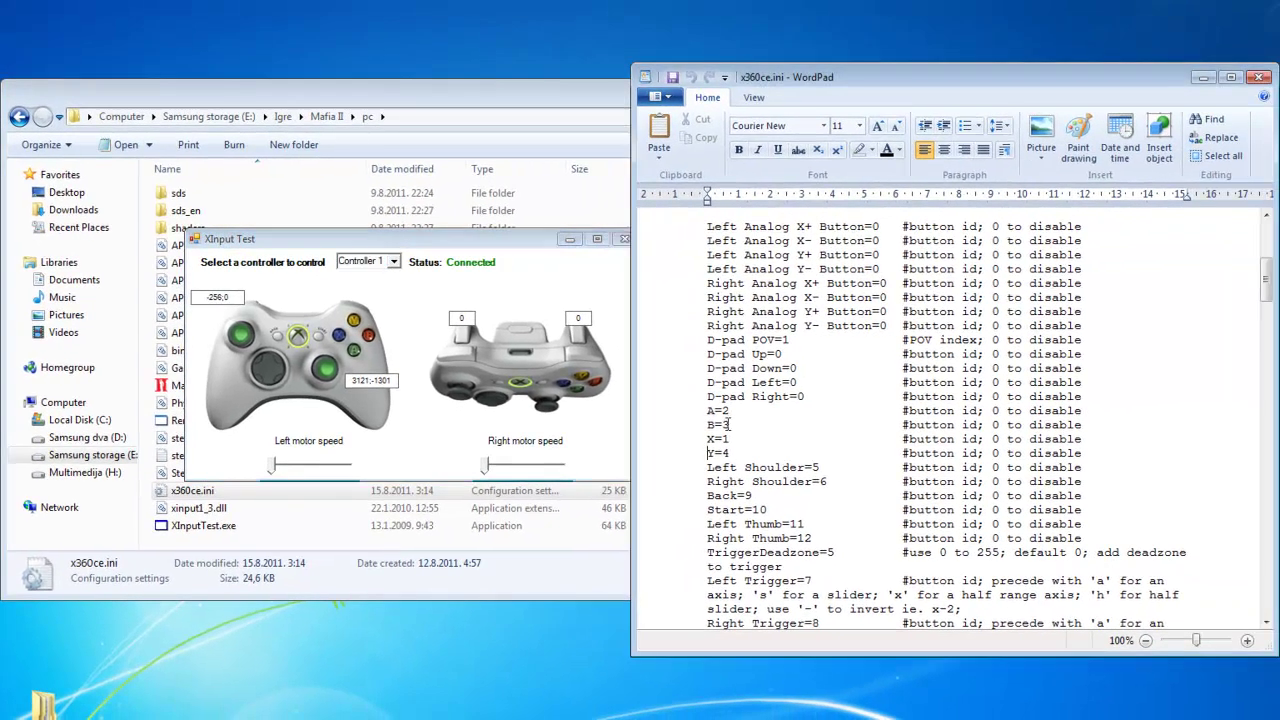
# - Swap the A and B button mappings by setting A=3 and B=2, and save x360ce.ini
pyautogui.moveTo(722, 424); pyautogui.dragTo(729, 410)
pyautogui.write('3')
pyautogui.press('Down')
pyautogui.hotkey('shift', 'Left')
pyautogui.write('2')
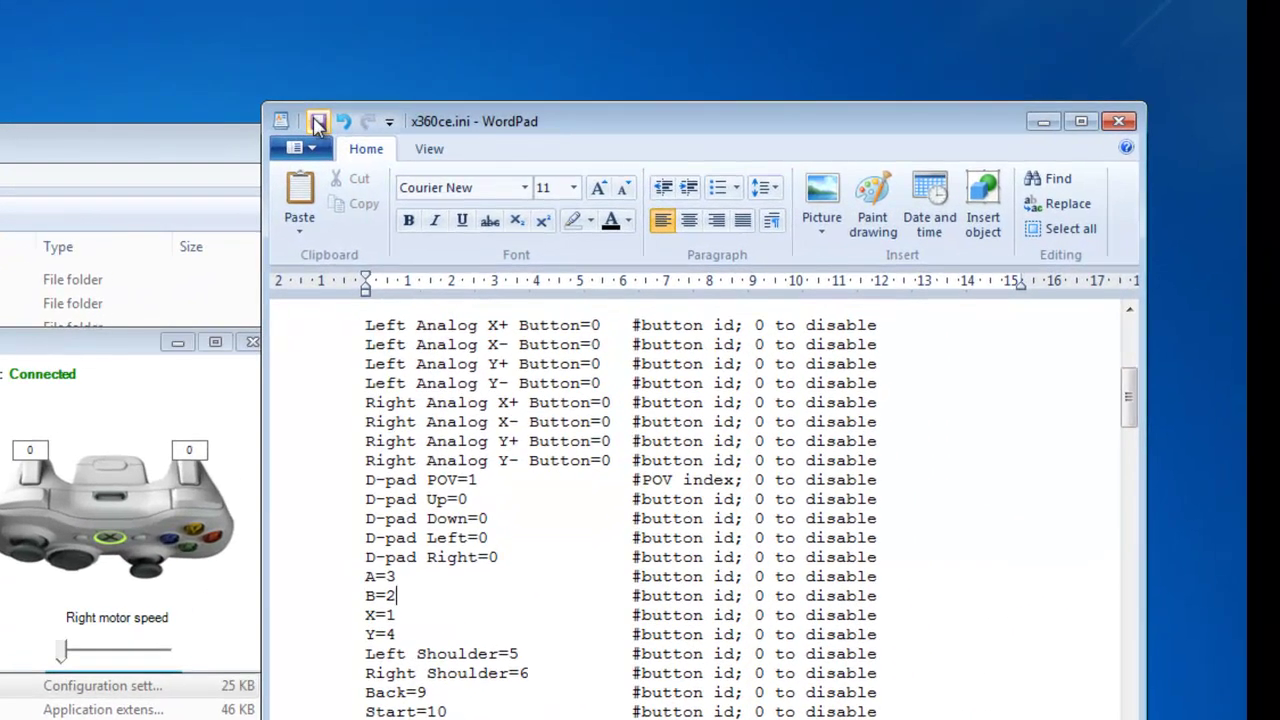
pyautogui.click(317, 121)
# - Look over the shoulder, thumb and trigger settings in x360ce.ini and close the XInput Test window
pyautogui.scroll(-5, 317, 121)
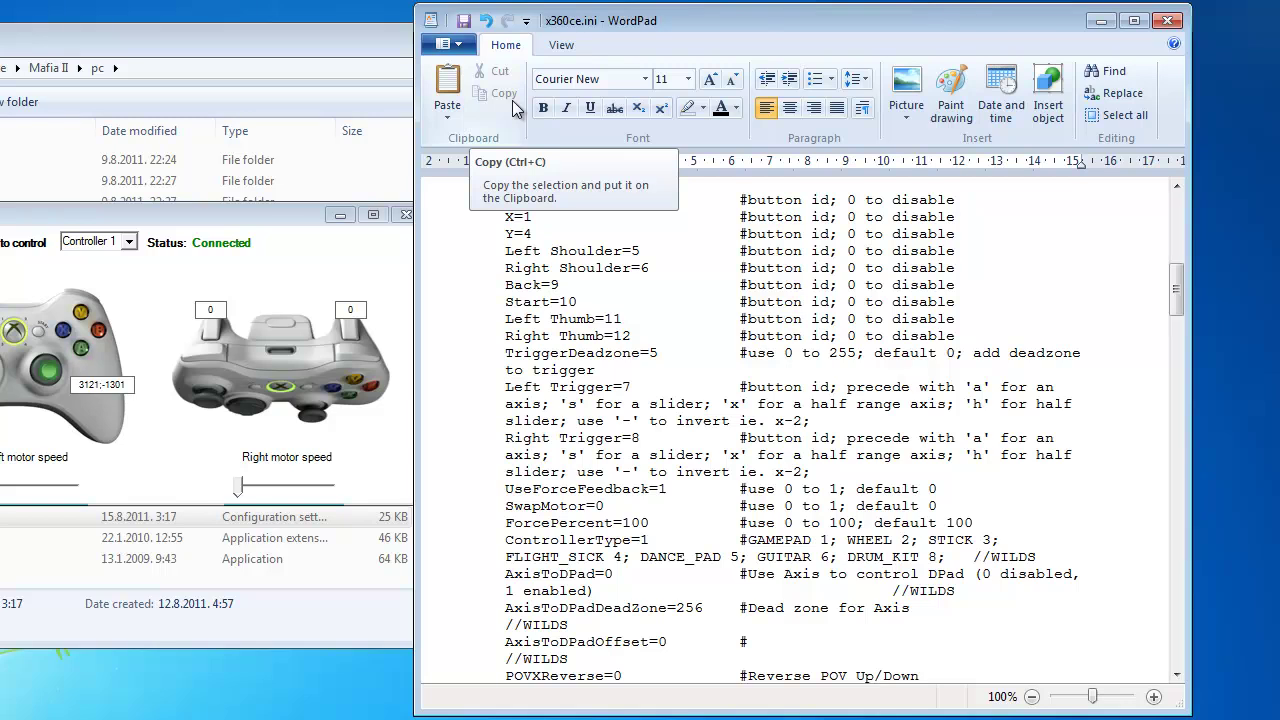
pyautogui.click(406, 214)
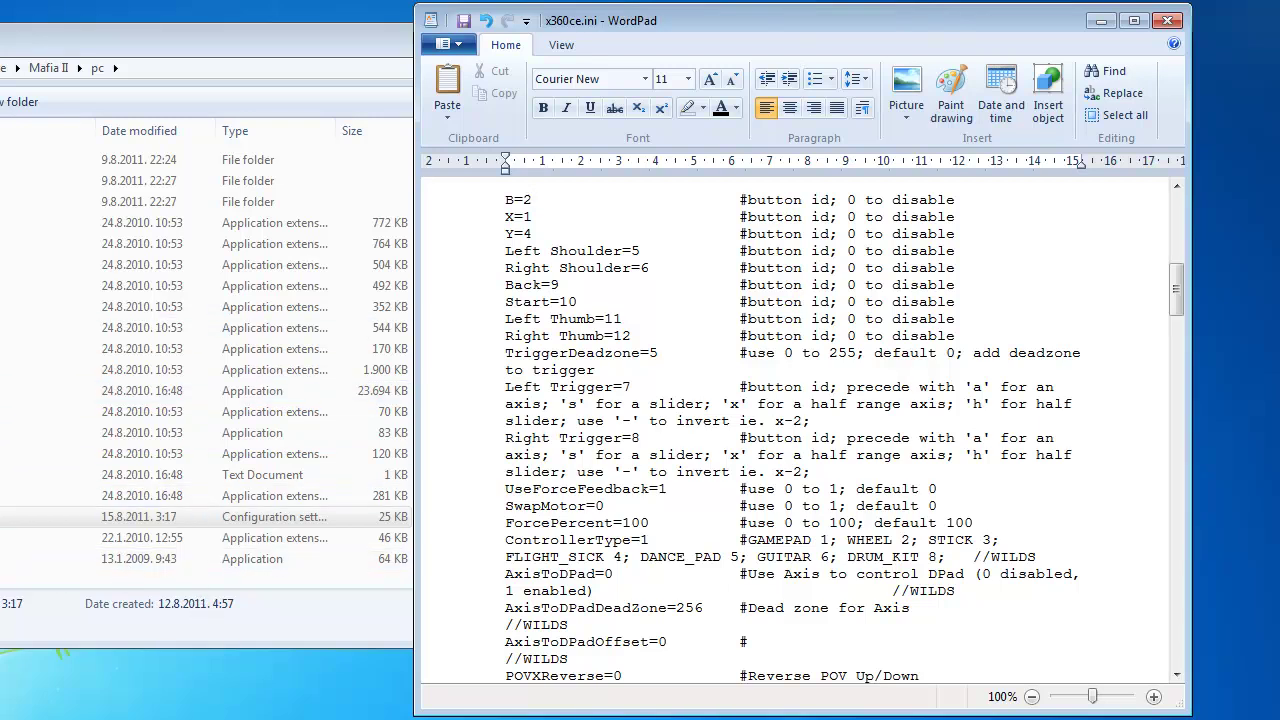
# - Review the emulator files alongside Mafia2.exe in the pc folder, selecting them and then clearing the selection
pyautogui.moveTo(13, 578); pyautogui.dragTo(20, 470)
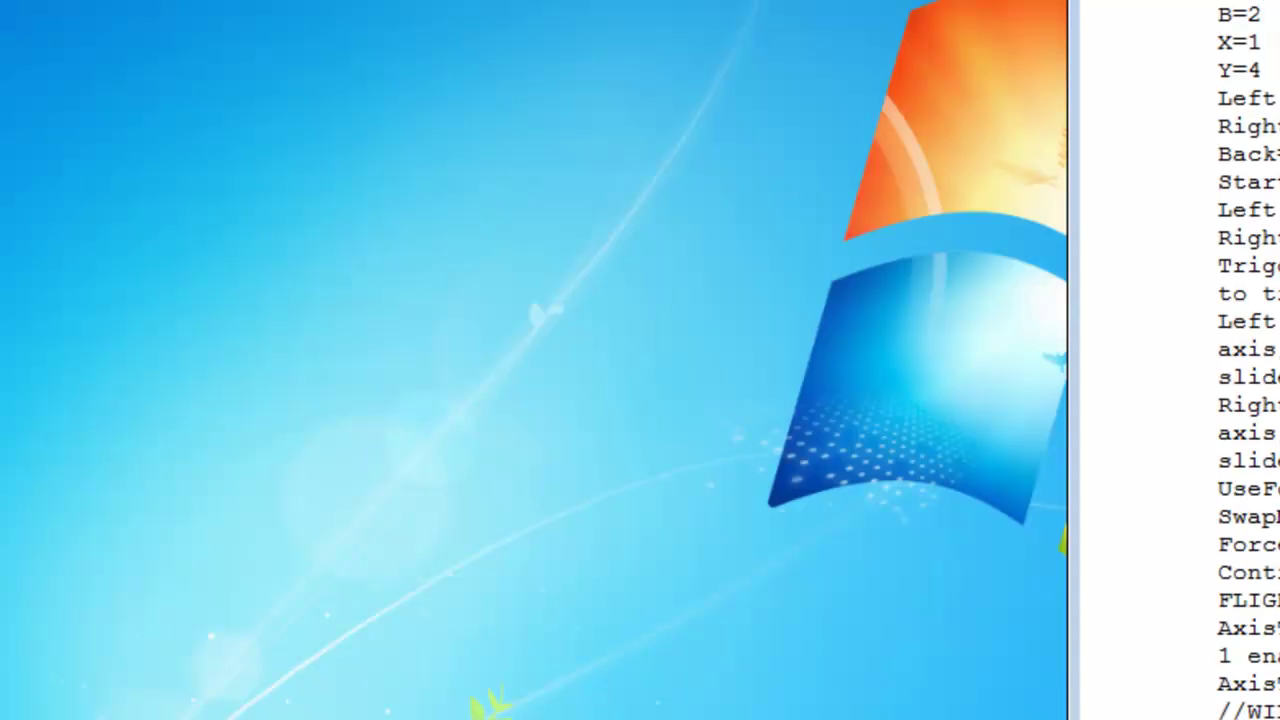
pyautogui.hotkey('alt', 'Tab')
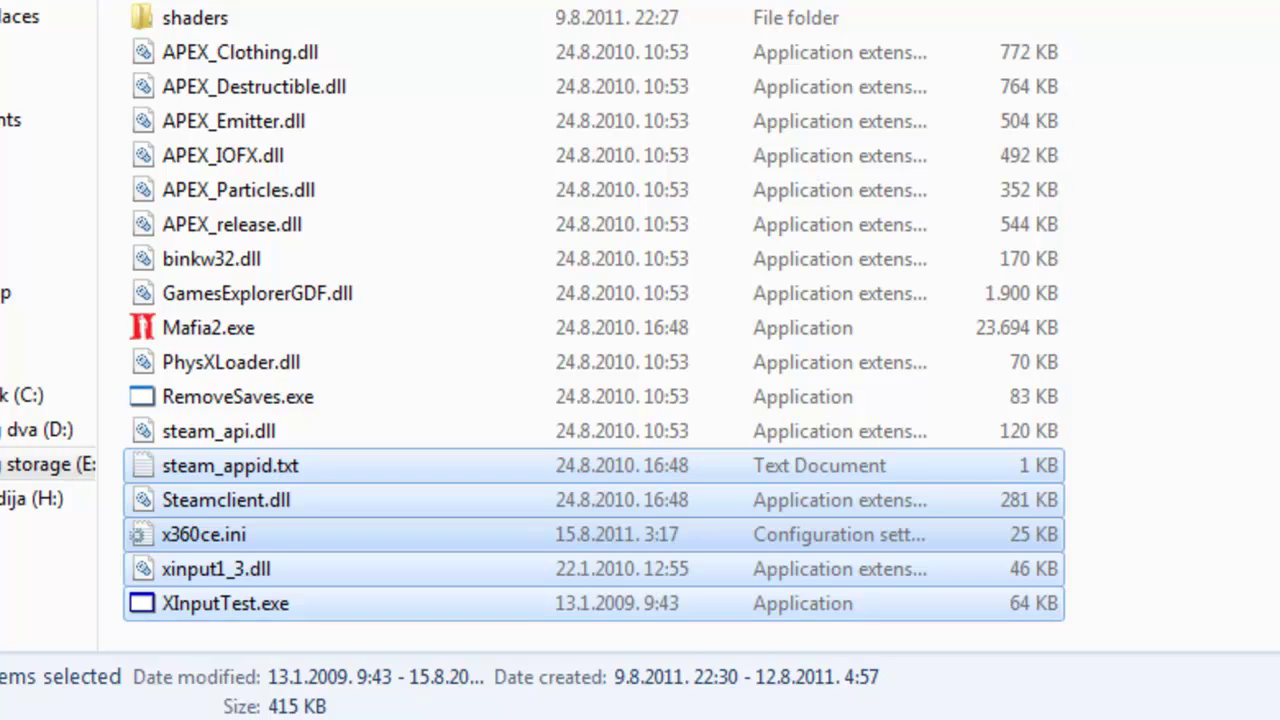
pyautogui.click(230, 334)
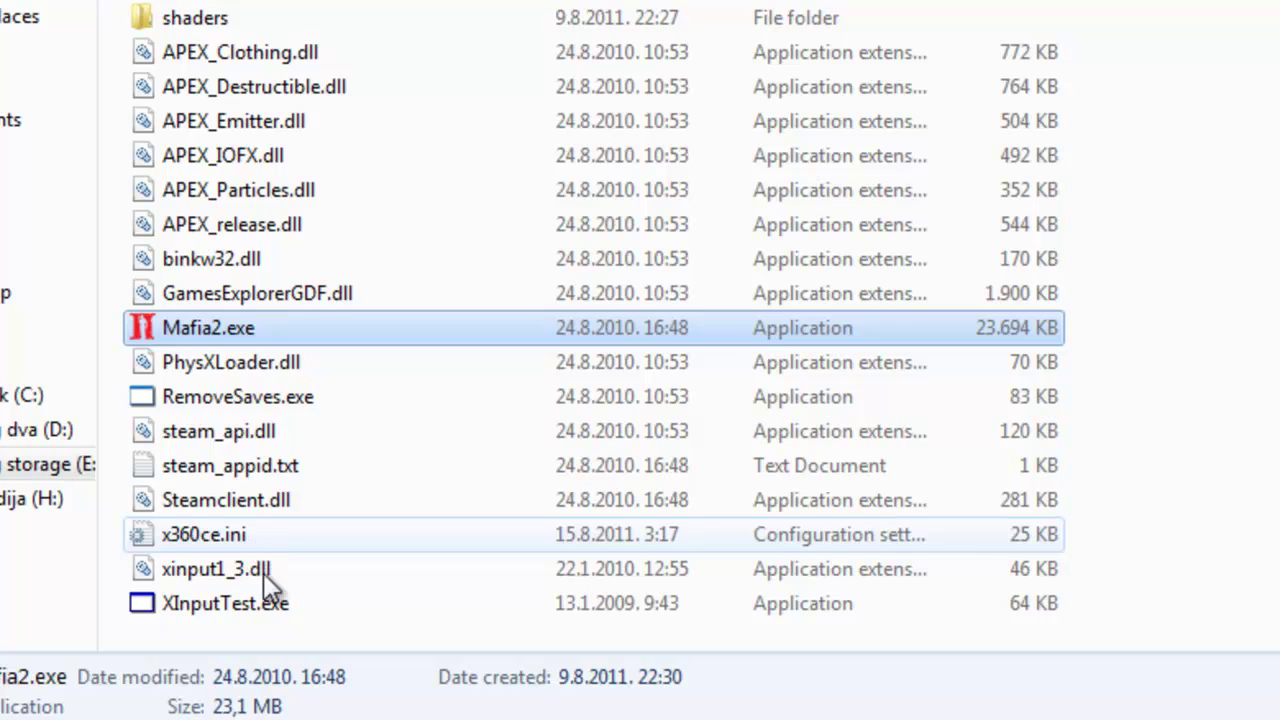
pyautogui.click(226, 620)
# - Return to the [PAD1] section of x360ce.ini and highlight the controller's PID digits C218 below the VID line
pyautogui.doubleClick(204, 534)
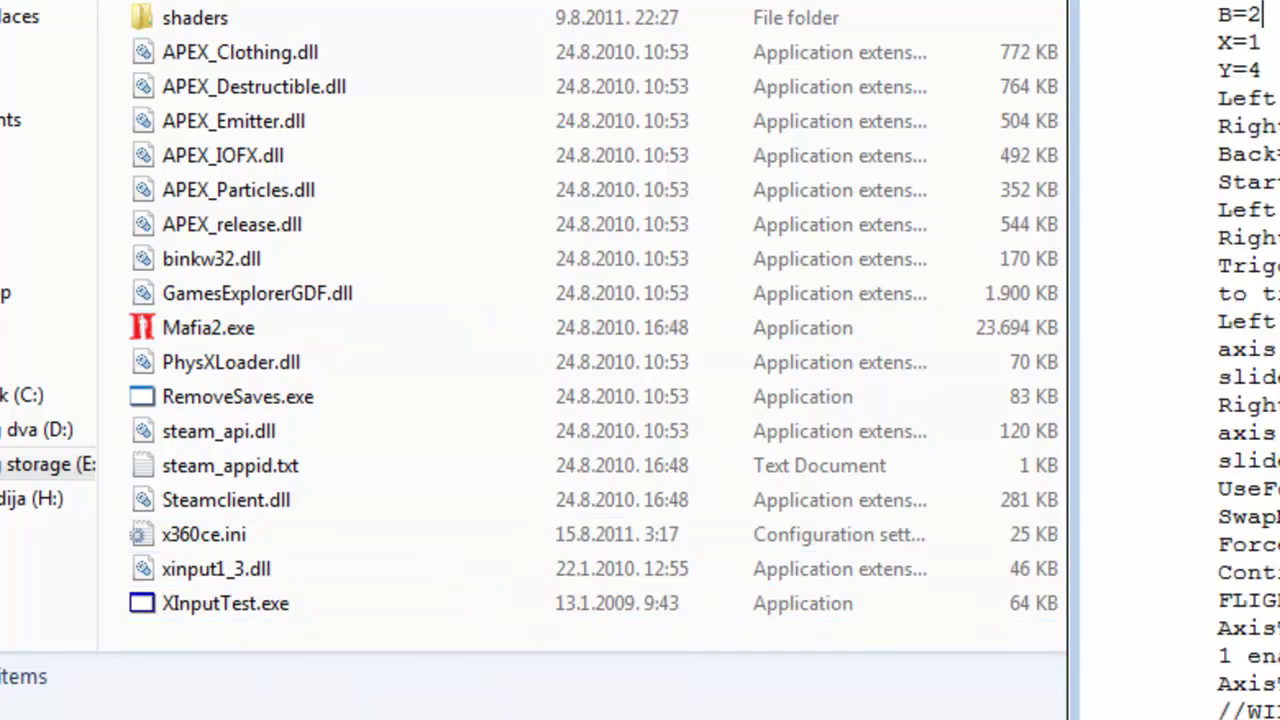
pyautogui.scroll(12, 1240, 190)
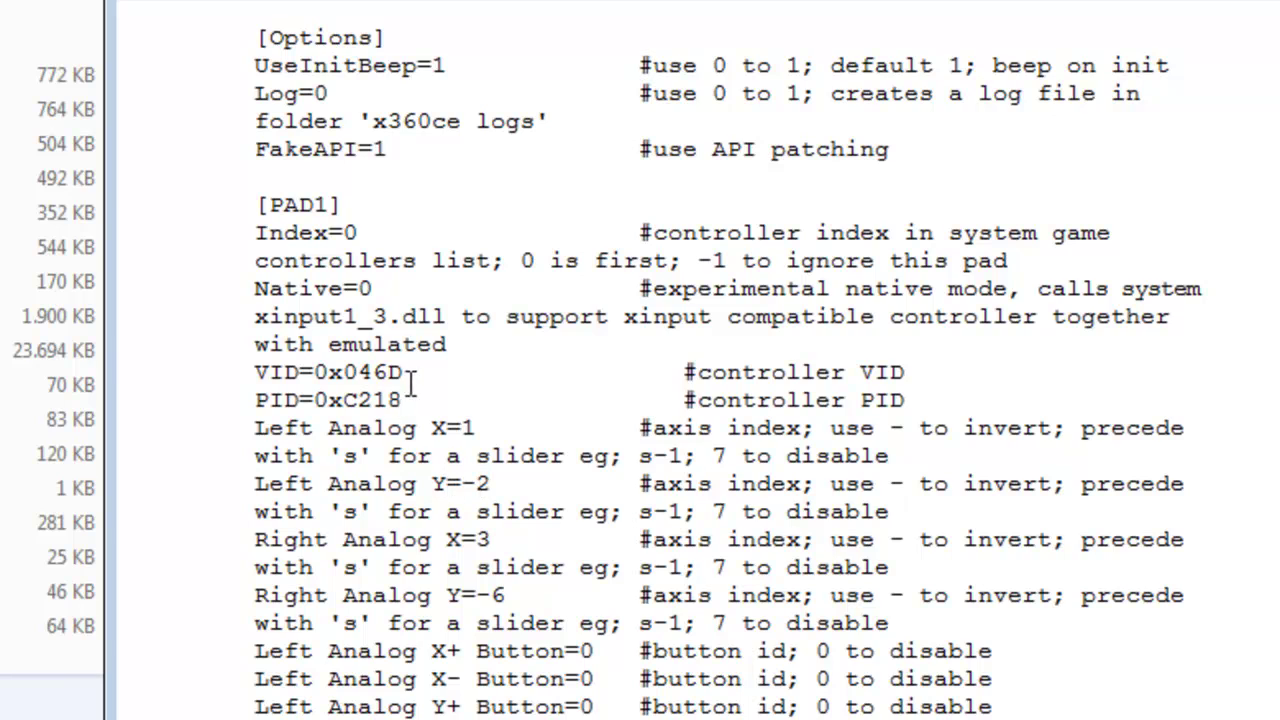
pyautogui.moveTo(404, 373); pyautogui.dragTo(403, 402)
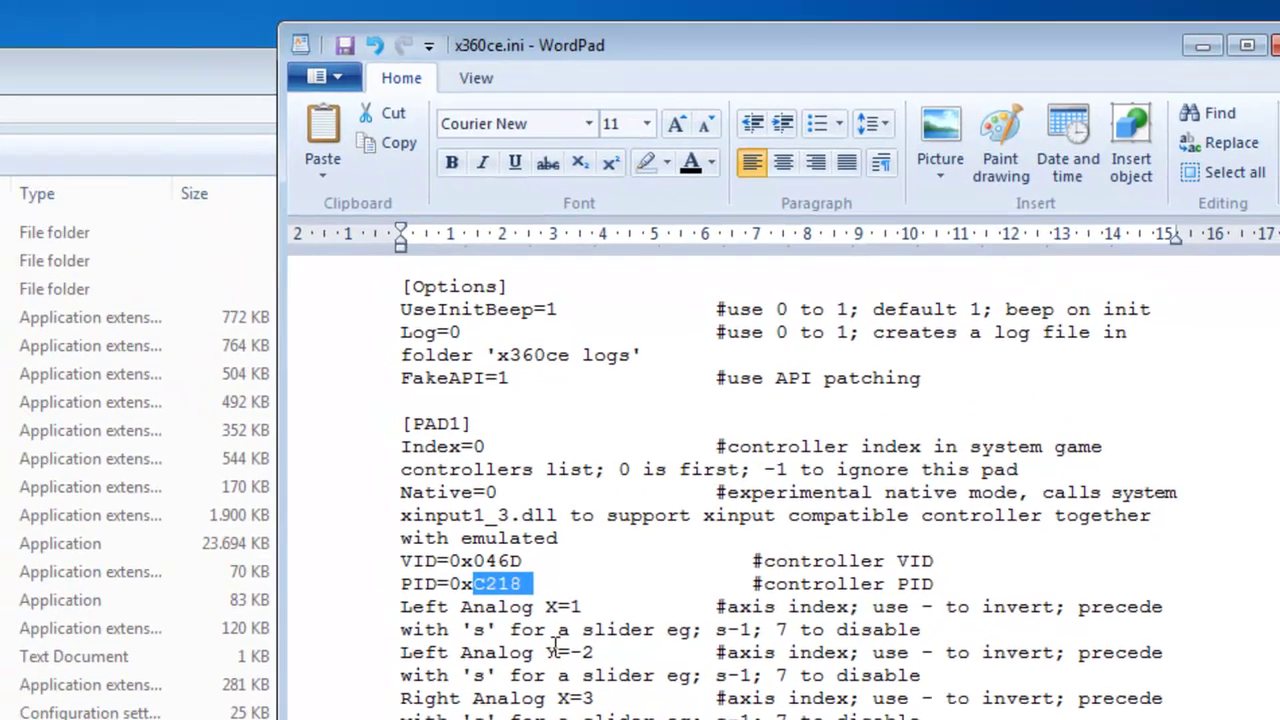